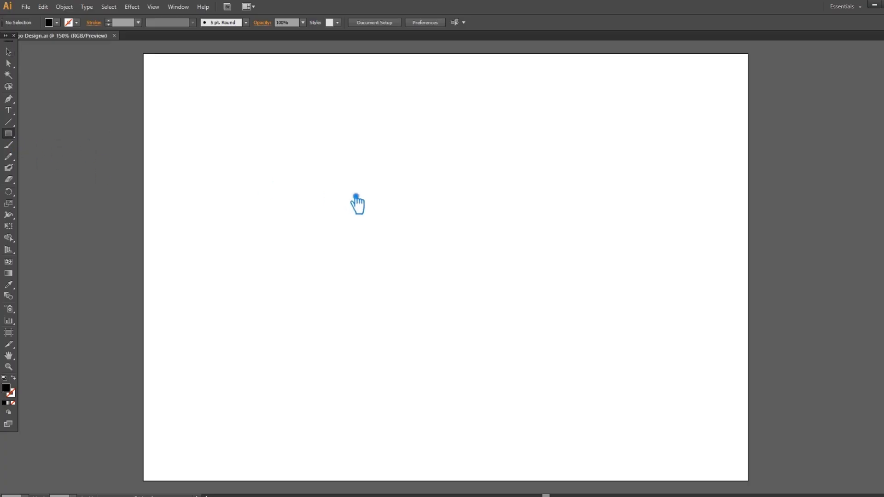
Draw a tall narrow black rectangle and slant it by shifting its top anchors left
drag(291, 148, 341, 331)
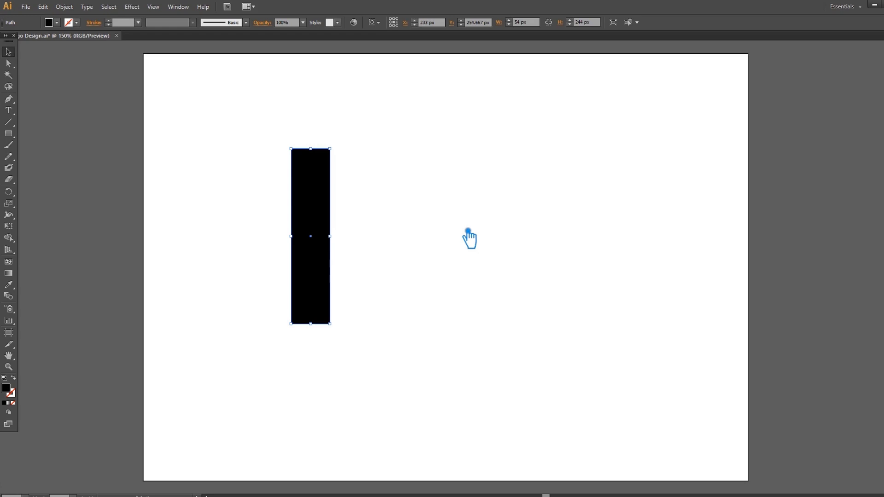
key(a)
drag(392, 170, 202, 134)
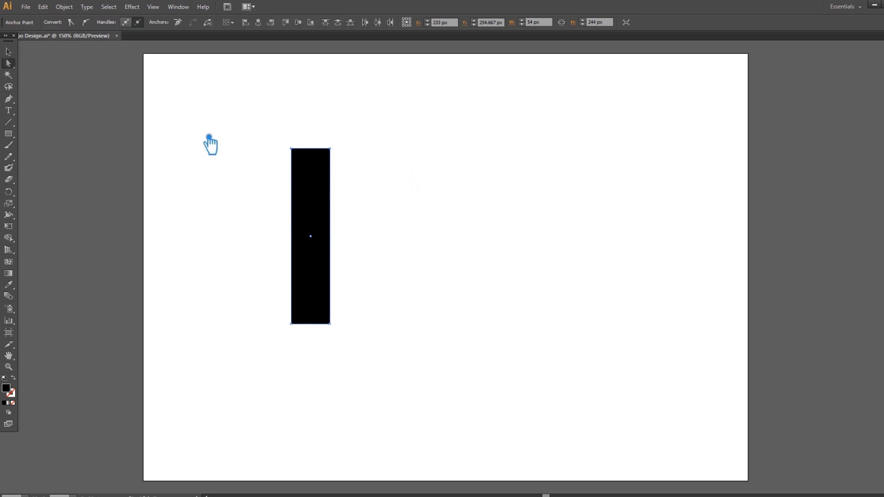
key(Left)
key(Left)
key(Left)
key(Left)
key(Left)
key(Left)
key(Left)
key(Left)
key(Left)
key(Left)
key(Left)
key(Left)
key(Left)
key(Left)
key(Left)
key(Left)
key(Left)
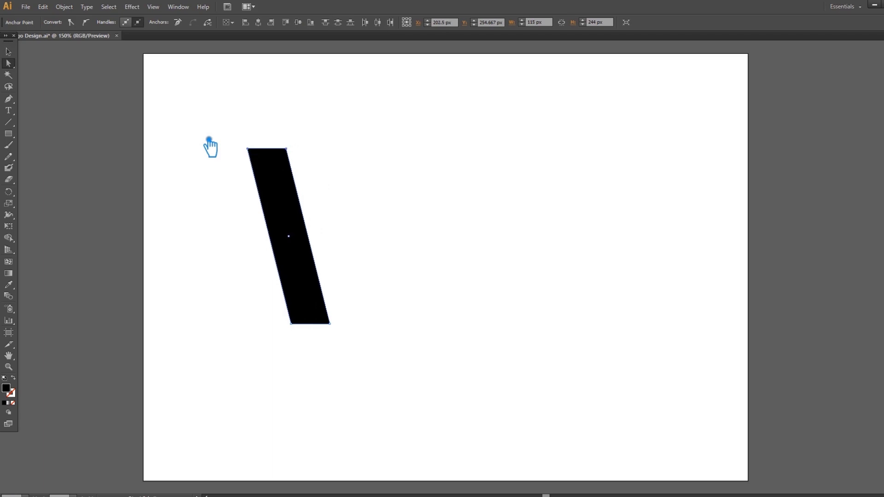
click(9, 53)
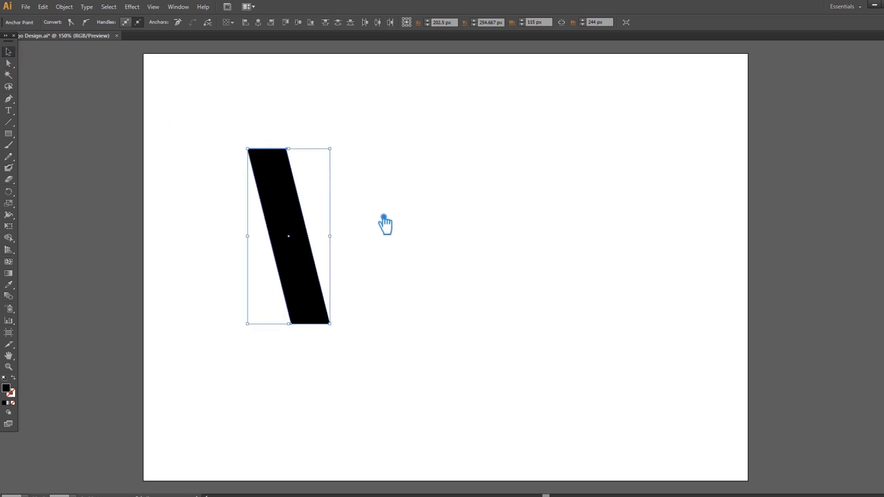
click(384, 224)
click(292, 226)
key(ctrl+shift+b)
key(ctrl+shift+b)
key(ctrl+shift+b)
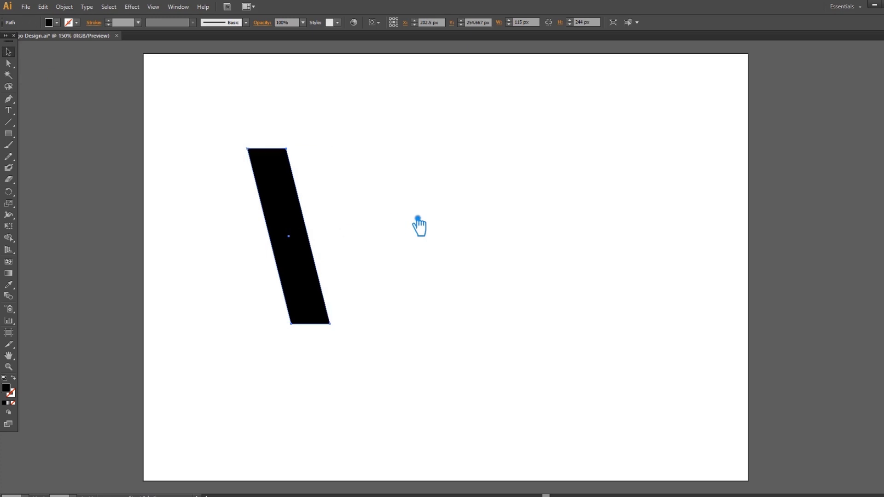
key(ctrl+shift+b)
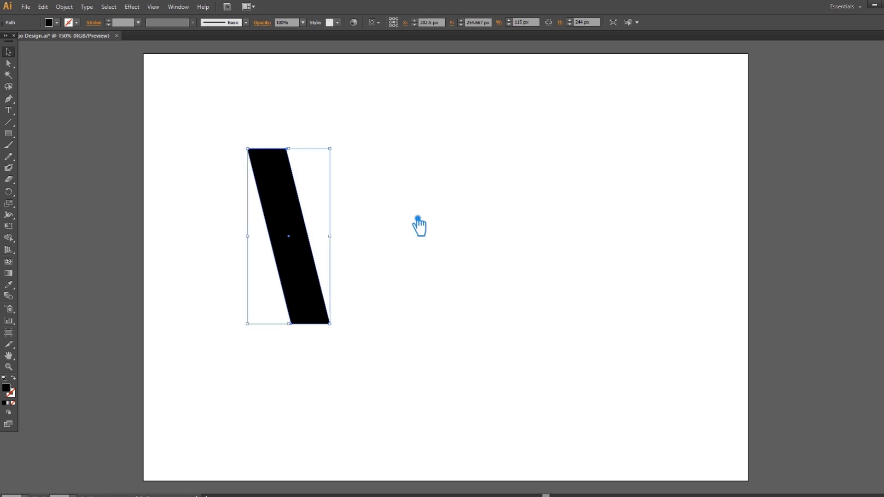
Nudge the second bar's top anchors so the two bars slant together into a V
key(a)
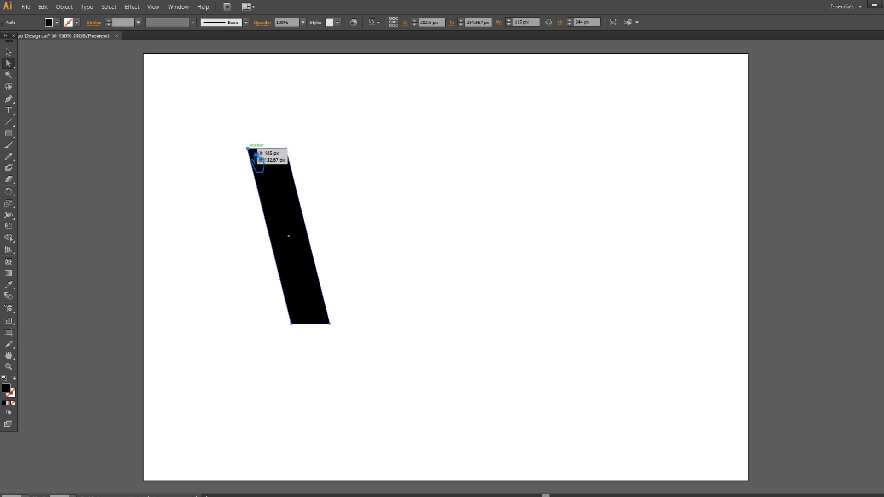
click(247, 148)
click(296, 158)
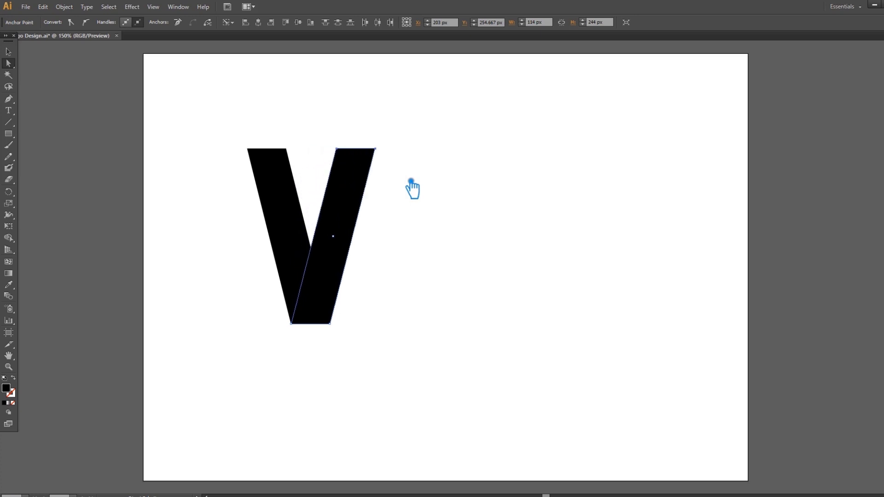
key(Right)
key(Right)
key(Right)
key(Right)
key(Right)
key(Right)
key(Right)
key(Right)
key(Right)
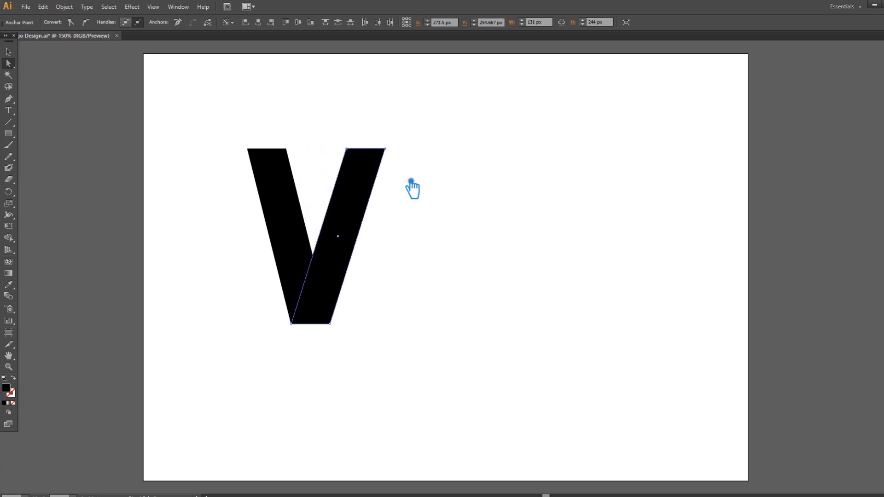
key(Left)
key(Left)
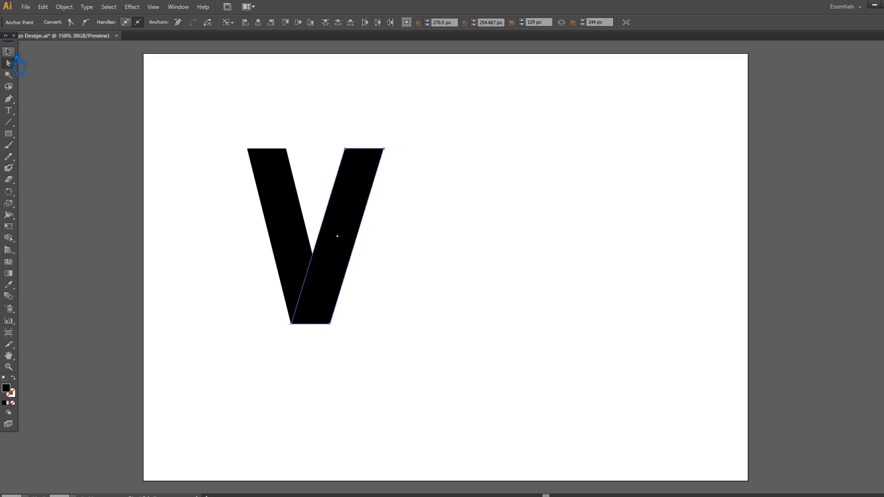
click(8, 52)
Select both bars of the V and group them with Ctrl+G
click(449, 258)
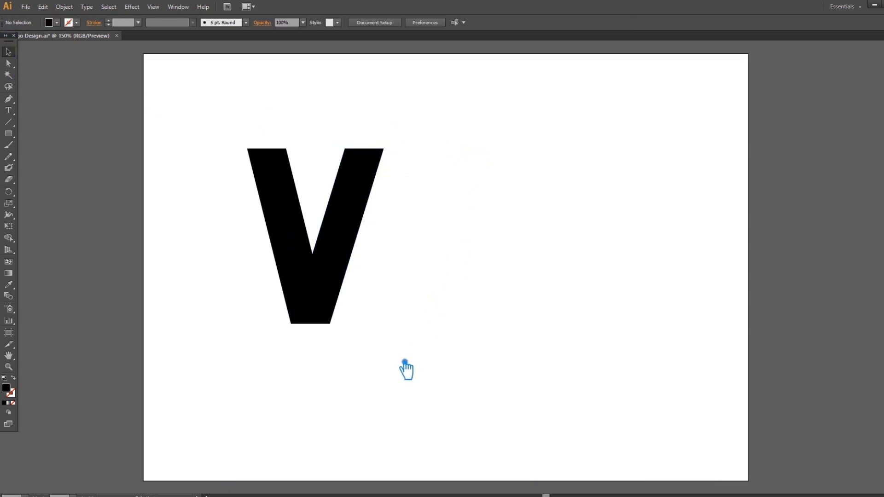
drag(396, 357, 256, 148)
key(ctrl+shift+b)
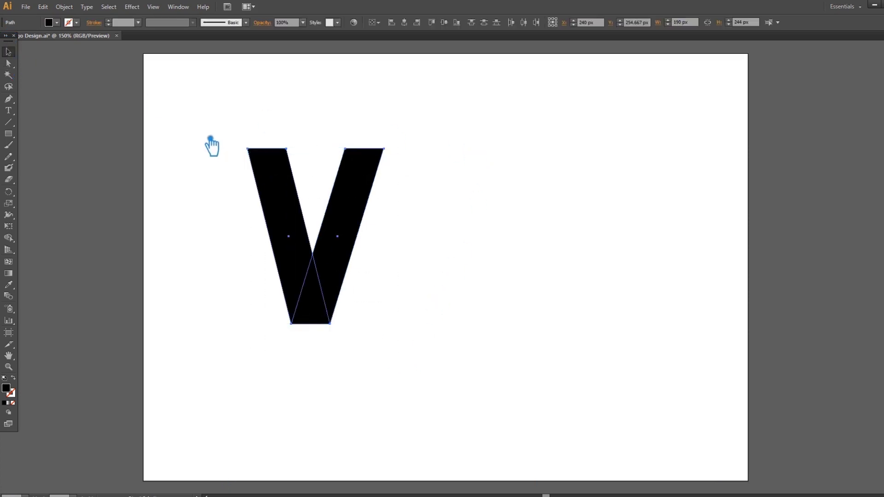
key(ctrl+g)
key(ctrl+shift+b)
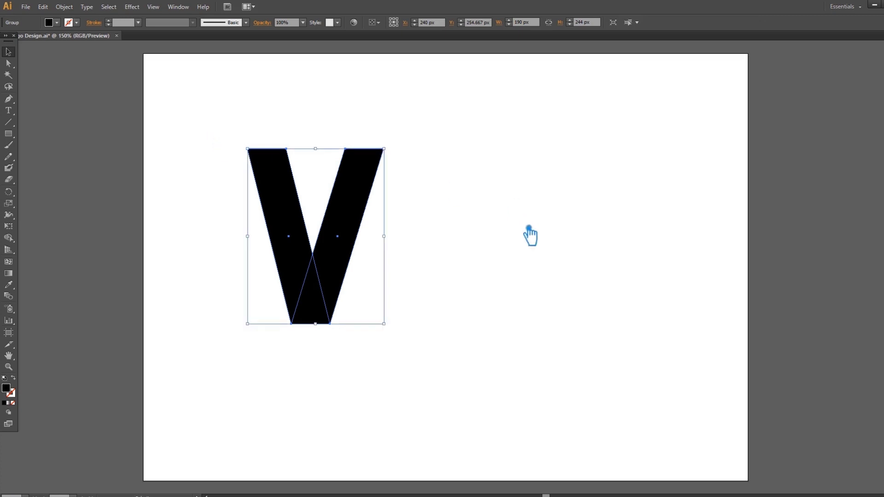
Alt-drag a copy of the V to the right and reflect it to complete the W
click(529, 231)
drag(345, 270, 437, 264)
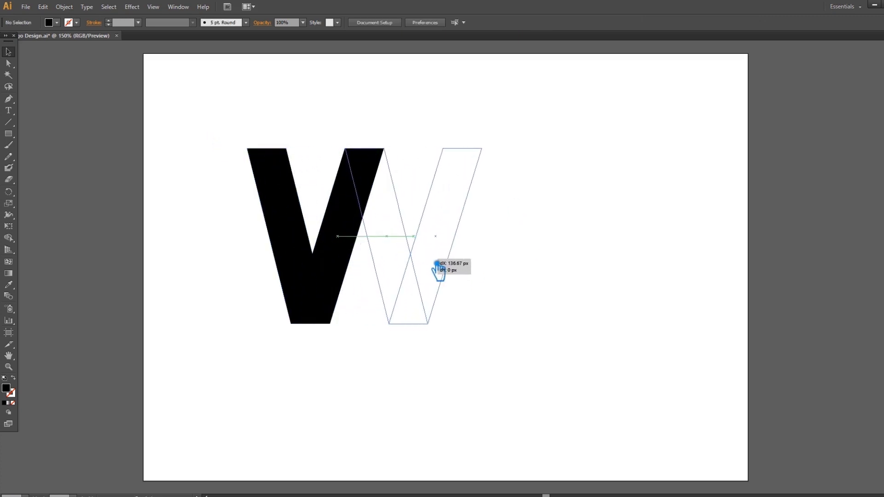
drag(437, 264, 437, 264)
right_click(425, 246)
mouse_move(453, 314)
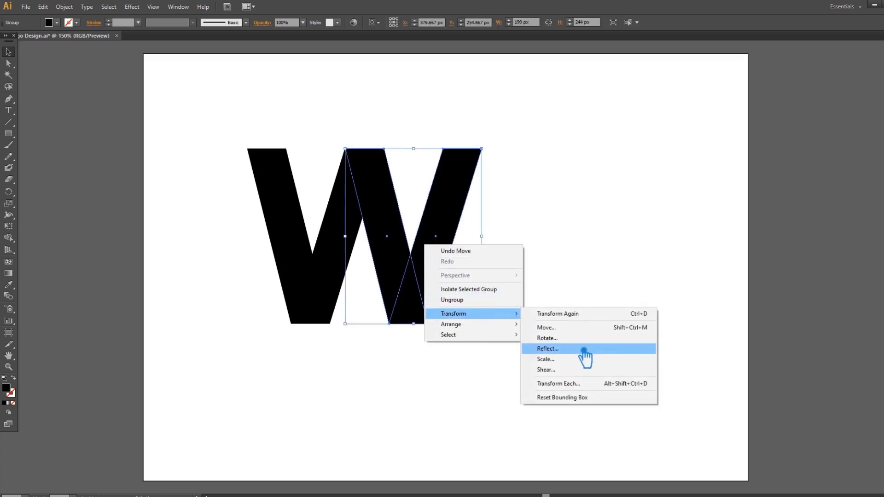
click(584, 350)
click(819, 284)
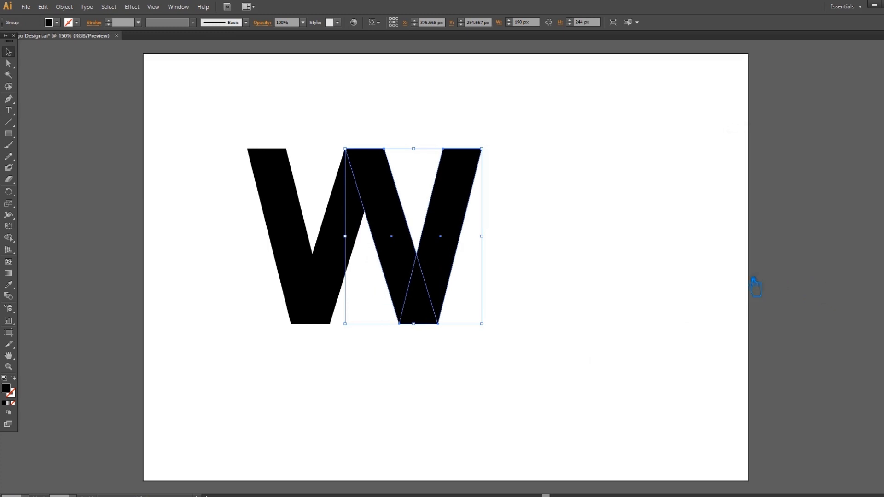
click(564, 289)
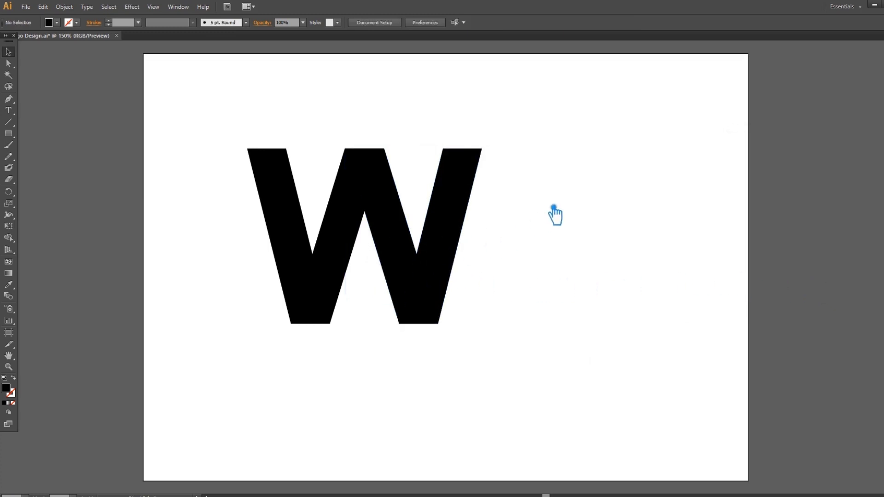
key(ctrl+equal)
Set the W's right half to 50% opacity
scroll(612, 261, up, 5)
scroll(446, 306, left, 2)
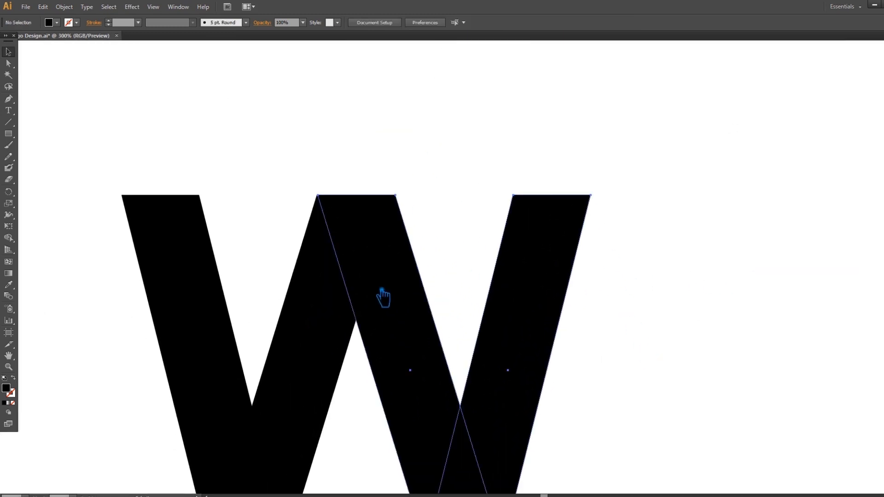
click(382, 291)
click(303, 23)
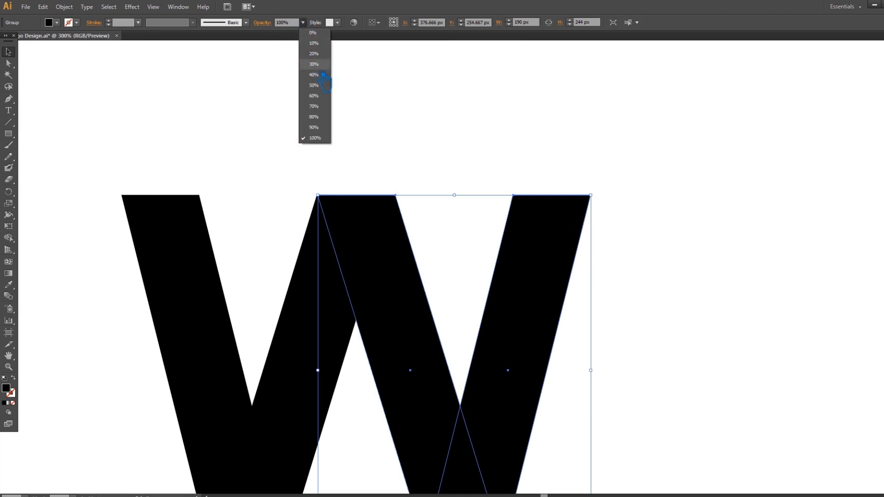
click(318, 85)
click(394, 120)
Nudge the semi-transparent right half into alignment, checking the top joint zoomed in
scroll(395, 121, up, 2)
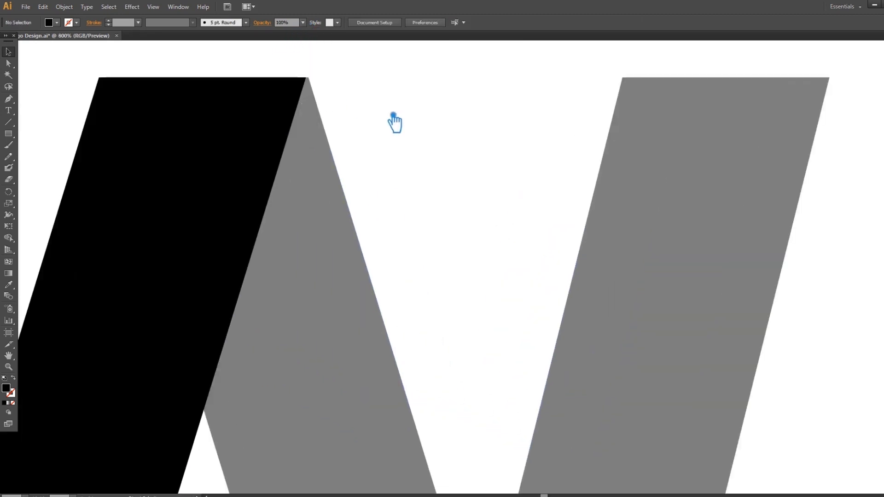
scroll(394, 122, up, 2)
scroll(606, 261, down, 1)
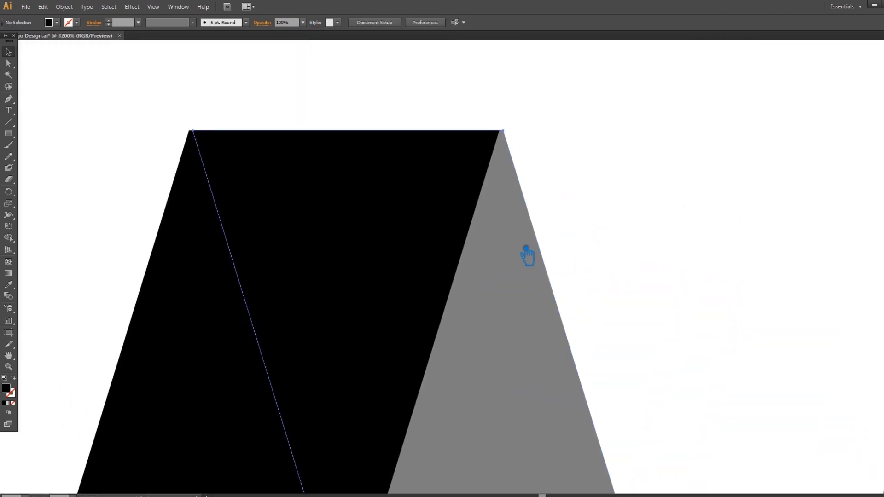
drag(524, 248, 522, 249)
key(ctrl+shift+a)
drag(344, 87, 529, 242)
key(ctrl+plus)
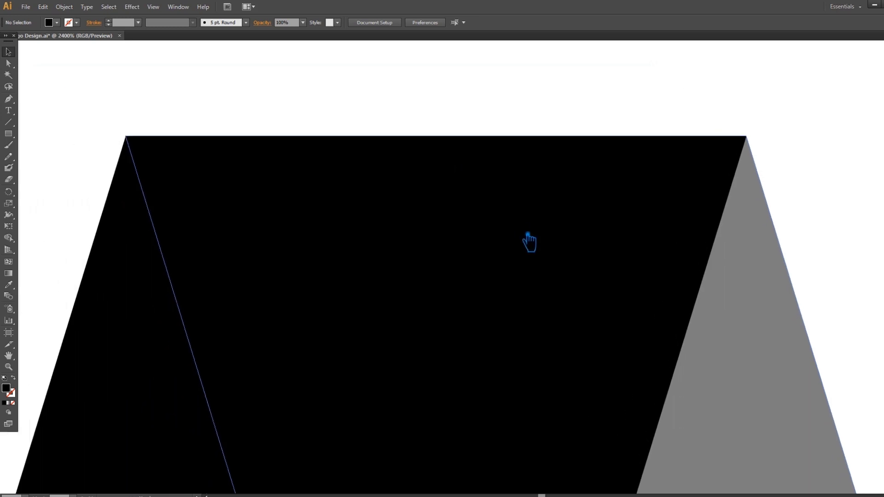
key(ctrl+minus)
key(ctrl+minus)
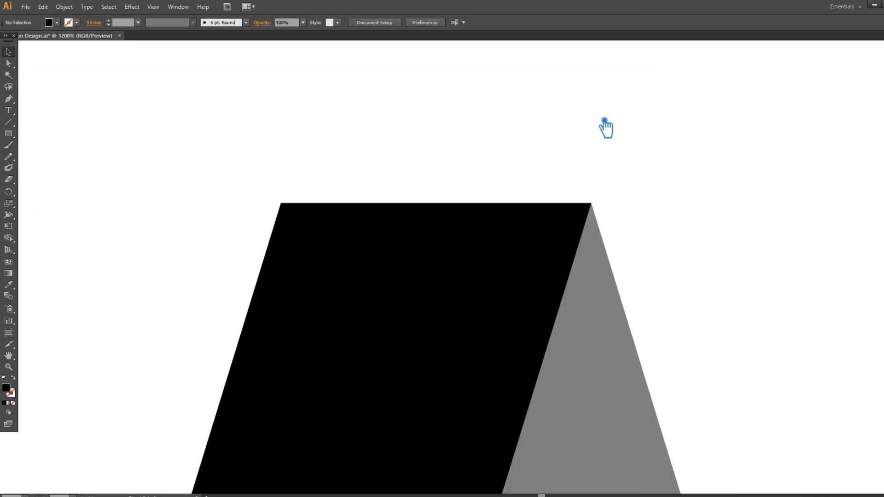
key(ctrl+minus)
key(ctrl+minus)
key(ctrl+minus)
key(ctrl+minus)
key(ctrl+minus)
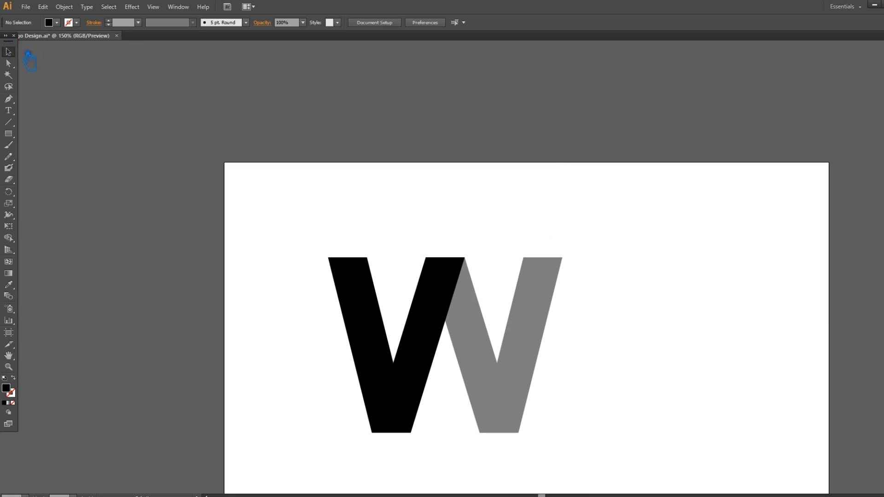
Restore the right half to 100% opacity and deselect the W
click(532, 303)
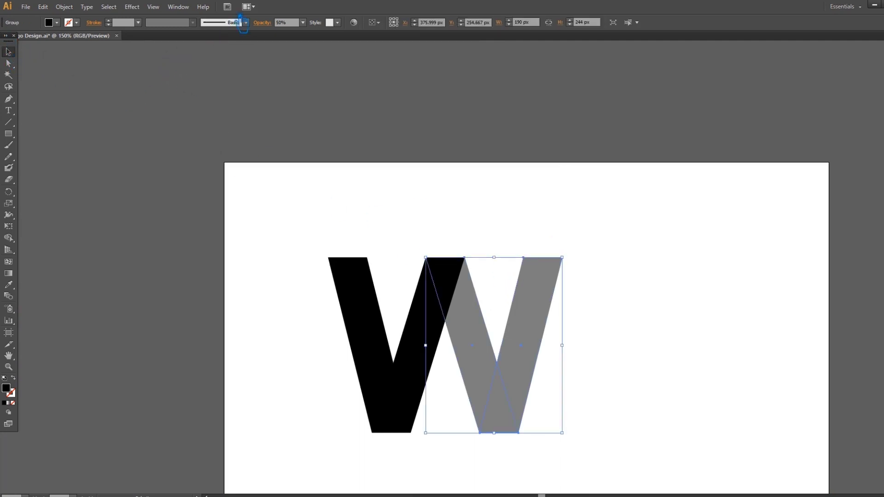
click(303, 22)
click(322, 129)
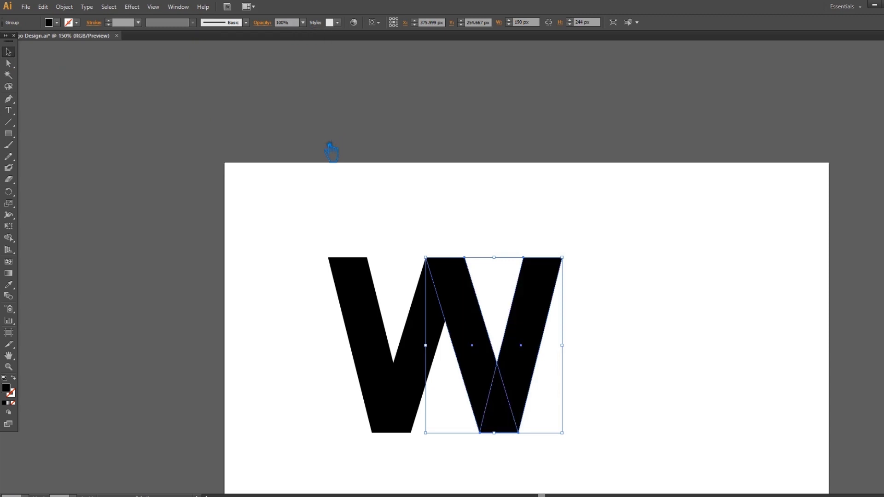
click(681, 306)
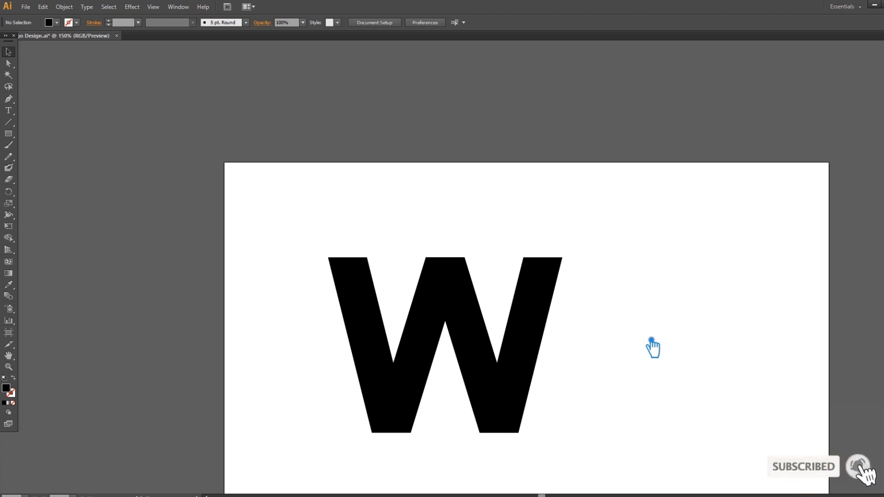
right_click(398, 361)
Ungroup the W's right half and regroup its bars into forward-slanting and back-slanting pairs
click(399, 361)
click(496, 356)
right_click(496, 356)
click(509, 400)
click(645, 379)
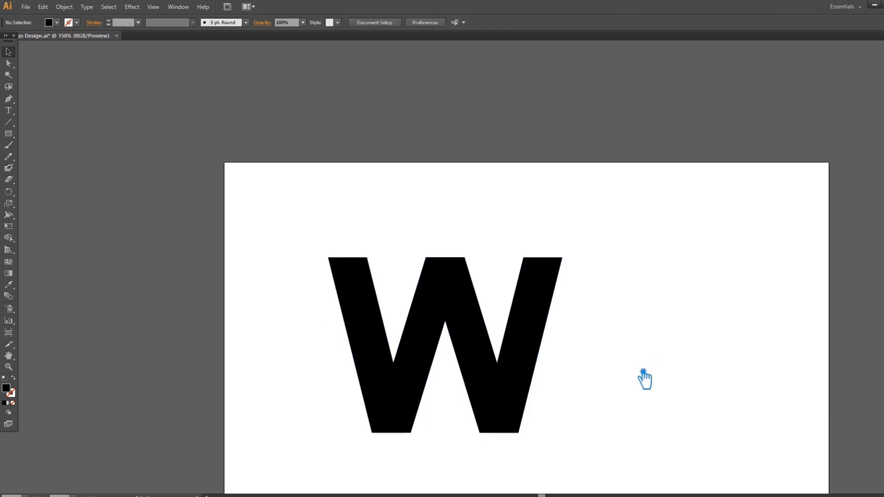
click(497, 375)
shift+click(424, 379)
key(ctrl+g)
click(477, 351)
shift+click(375, 339)
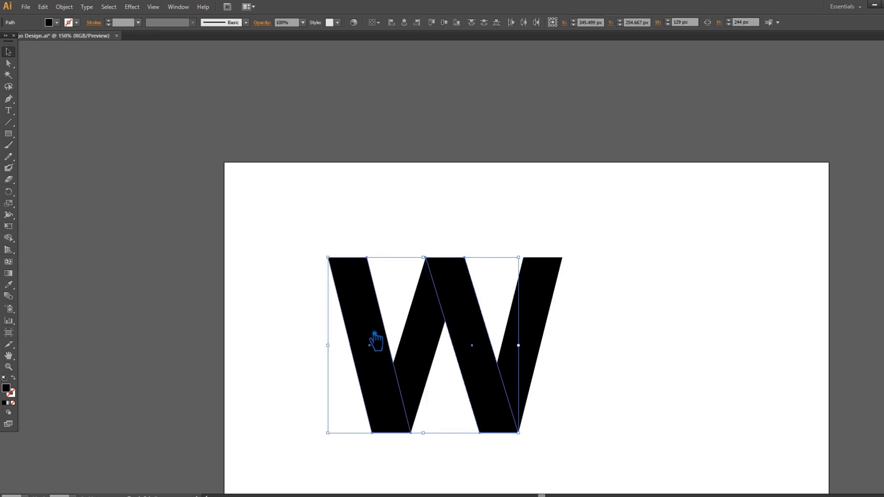
key(ctrl+g)
Fill the forward-slanting bars with dark teal #18616D
click(607, 350)
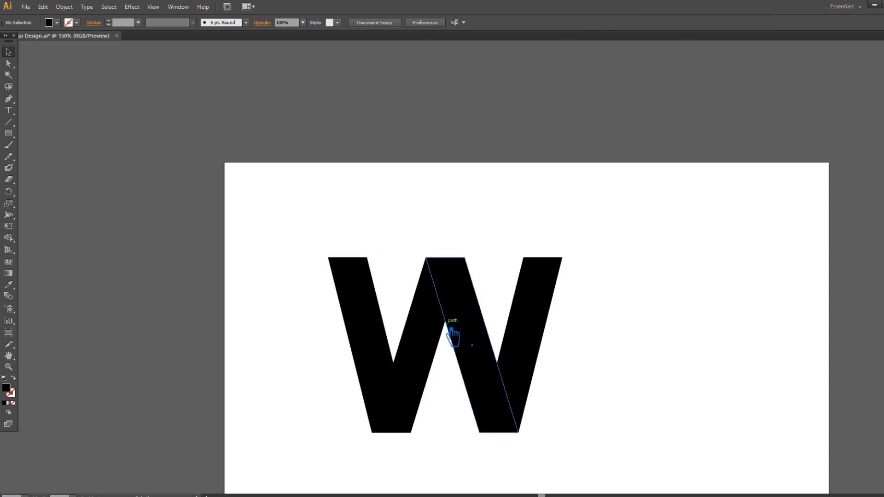
click(434, 332)
double_click(6, 389)
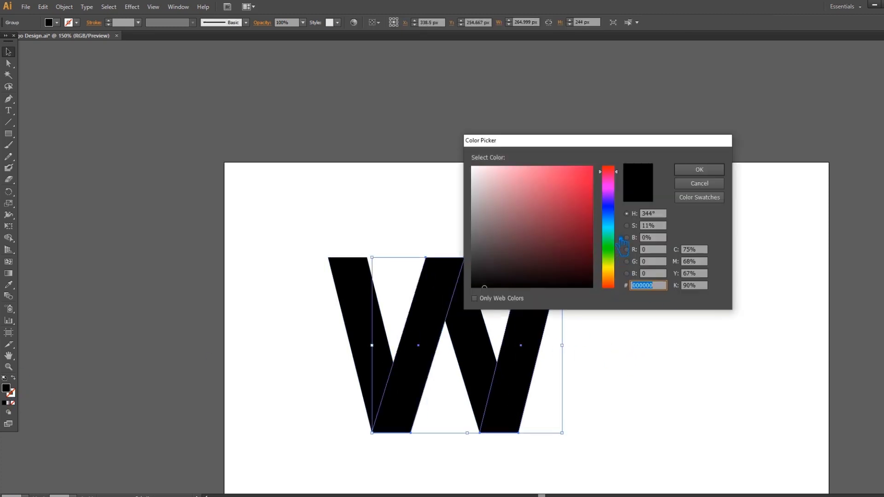
click(566, 235)
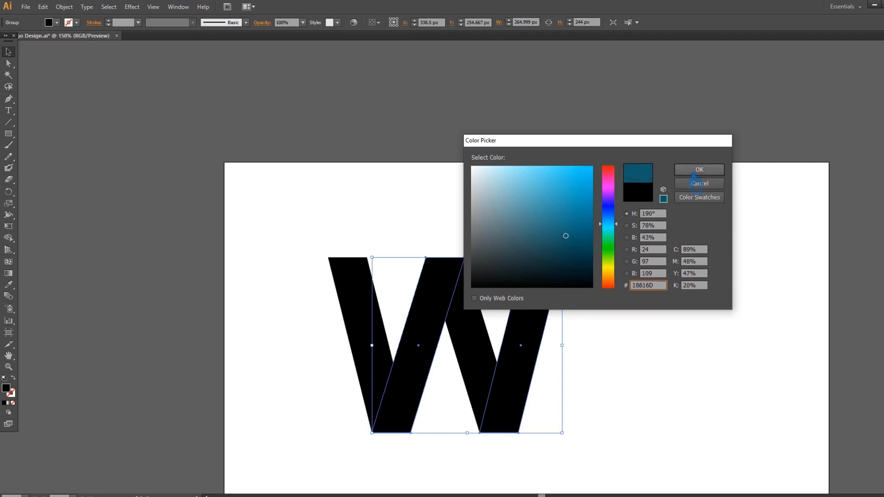
click(698, 169)
click(669, 287)
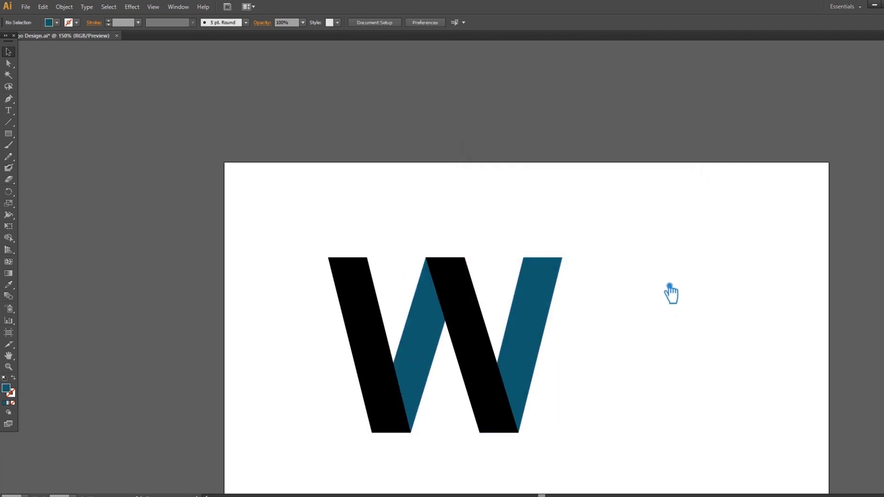
Eyedrop the teal onto the black back-slanting bars, then change them to a lighter teal
click(478, 328)
click(9, 285)
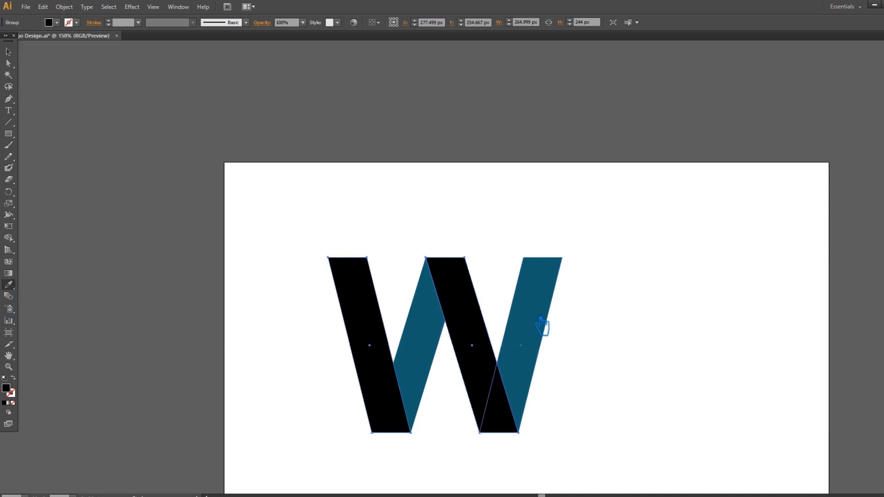
click(542, 326)
double_click(13, 395)
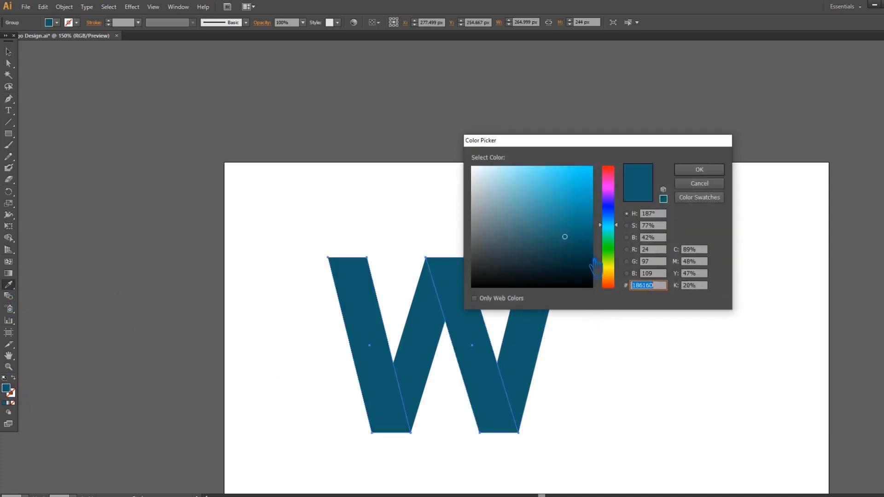
click(563, 218)
click(699, 170)
click(11, 52)
click(361, 198)
scroll(617, 377, down, 3)
scroll(618, 377, right, 2)
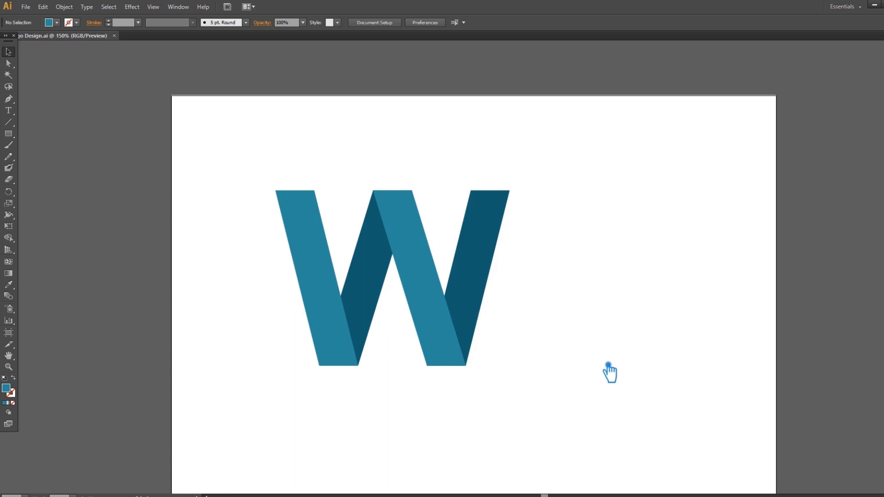
mouse_move(561, 383)
mouse_down()
mouse_move(394, 312)
mouse_move(263, 189)
mouse_up()
Duplicate the W off the left of the artboard and save the document
click(697, 327)
mouse_move(417, 311)
mouse_down()
mouse_move(78, 274)
mouse_move(59, 307)
mouse_up()
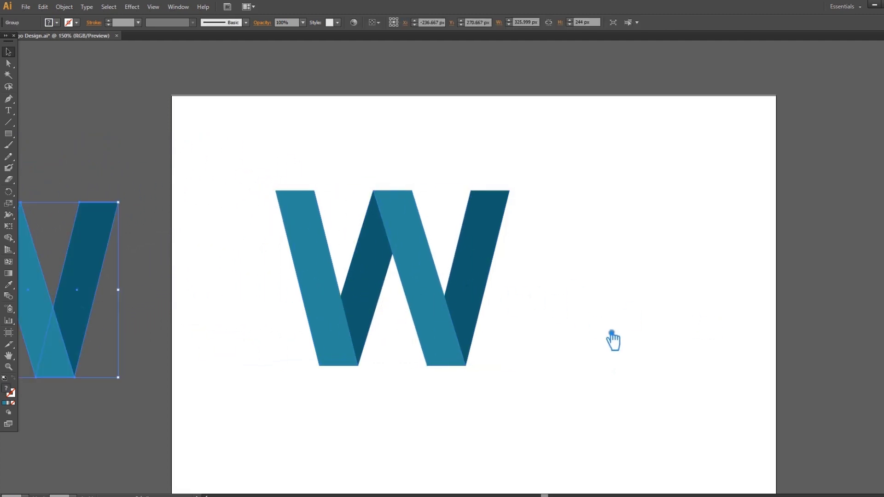
drag(611, 339, 544, 295)
mouse_move(376, 297)
mouse_down()
mouse_move(407, 307)
mouse_move(487, 310)
mouse_up()
click(609, 318)
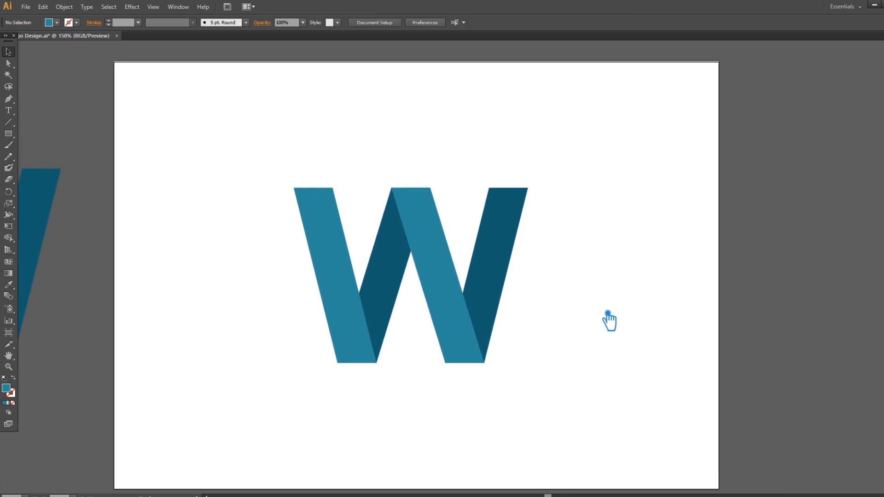
key(ctrl+s)
Show rulers, place guides at the W's top and bottom edges, and lock them
key(ctrl+r)
mouse_move(398, 46)
mouse_down()
mouse_move(419, 200)
mouse_move(438, 197)
mouse_up()
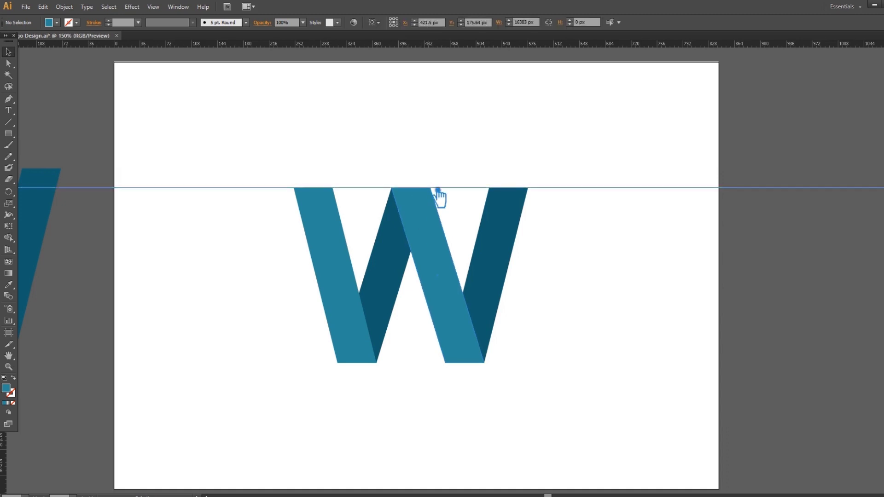
mouse_move(413, 45)
mouse_down()
mouse_move(408, 356)
mouse_move(394, 368)
mouse_move(375, 368)
mouse_up()
right_click(573, 189)
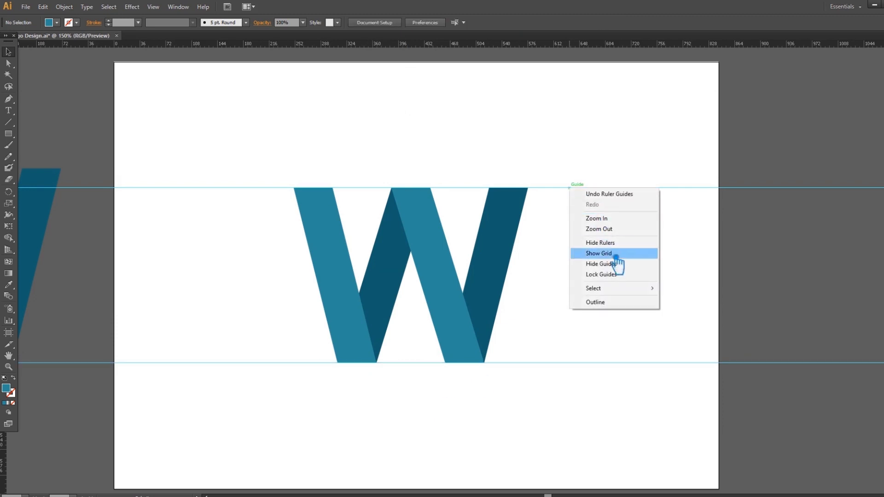
click(609, 278)
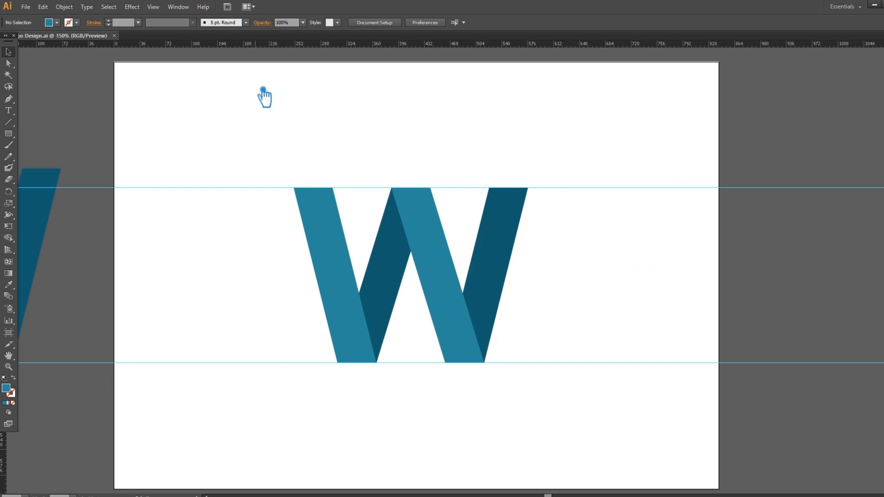
Draw a thin 398 × 30.7 px rectangle along the top guide across the W
click(8, 98)
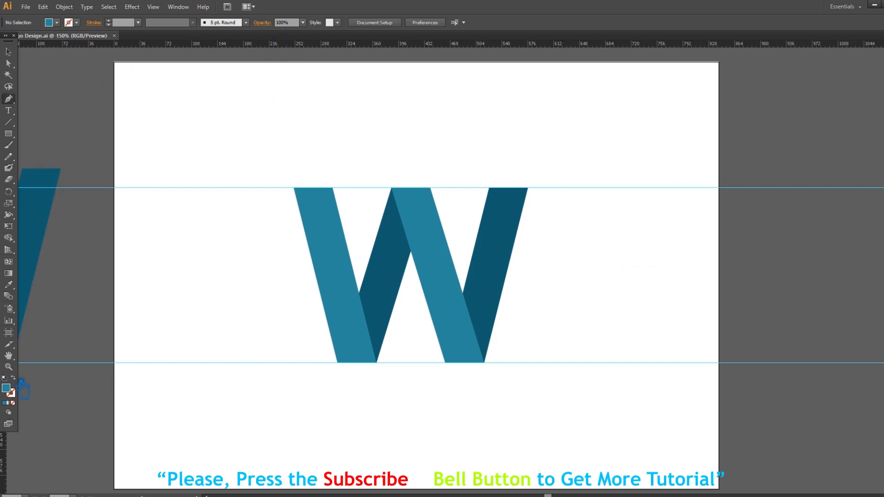
key(shift+x)
key(m)
mouse_move(567, 222)
mouse_down()
mouse_move(613, 290)
mouse_move(329, 261)
mouse_up()
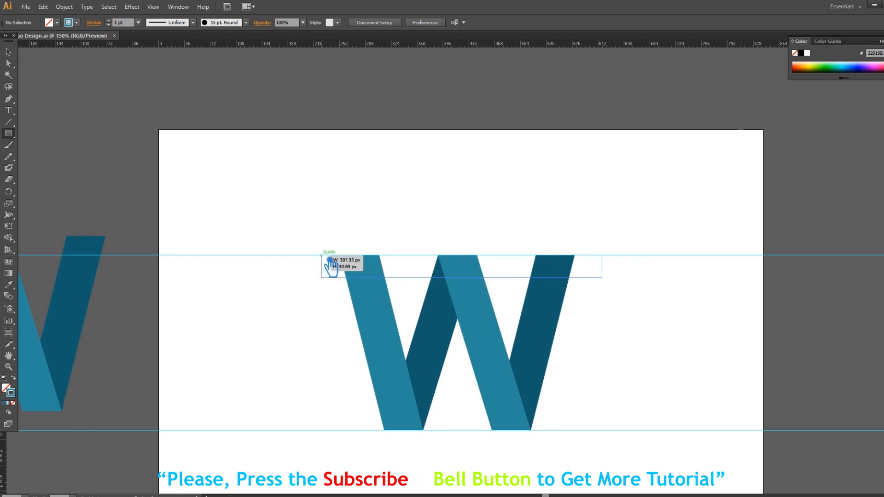
drag(328, 261, 325, 260)
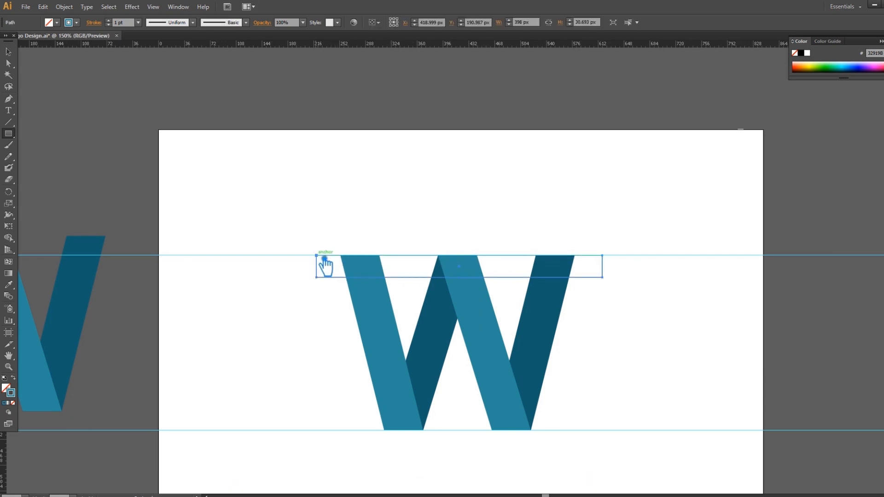
Fill the bar grey with no stroke and repeat copies downward into eight stacked bars
key(shift+x)
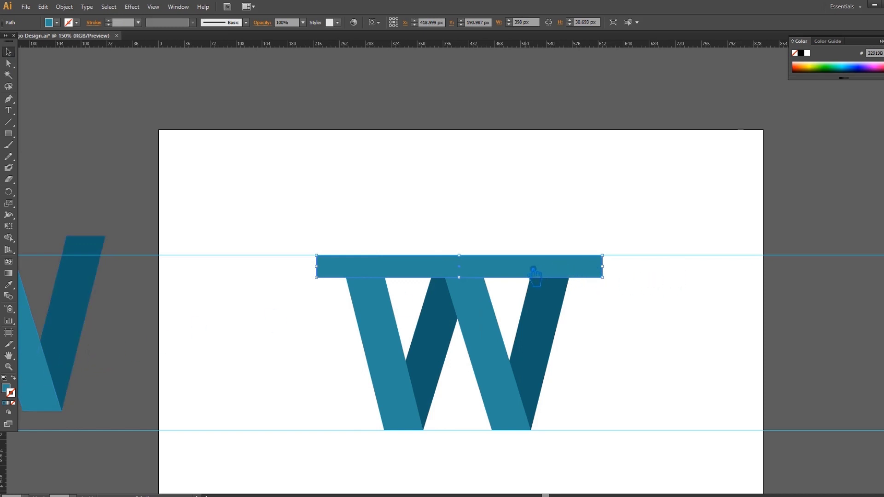
click(82, 199)
click(7, 50)
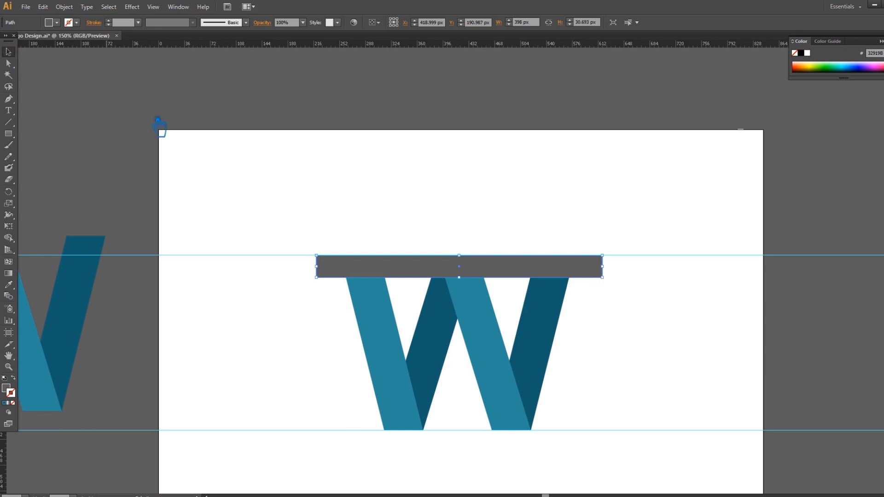
click(621, 212)
drag(520, 271, 520, 293)
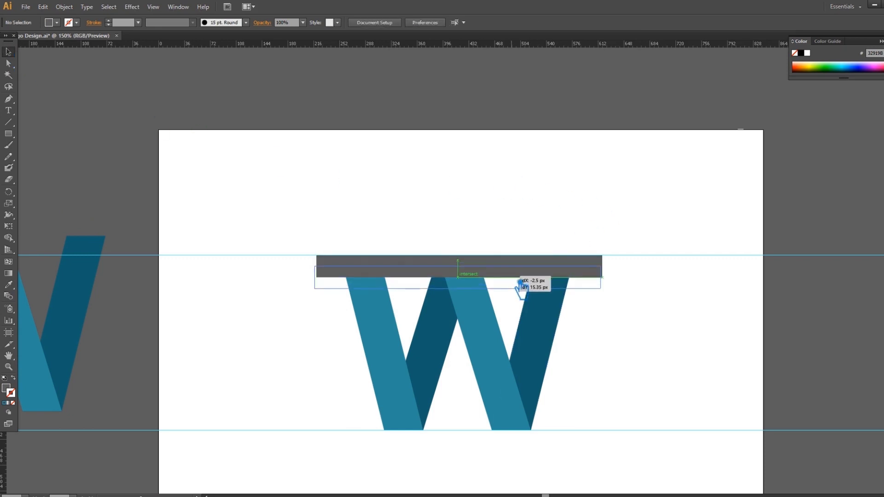
drag(520, 293, 521, 293)
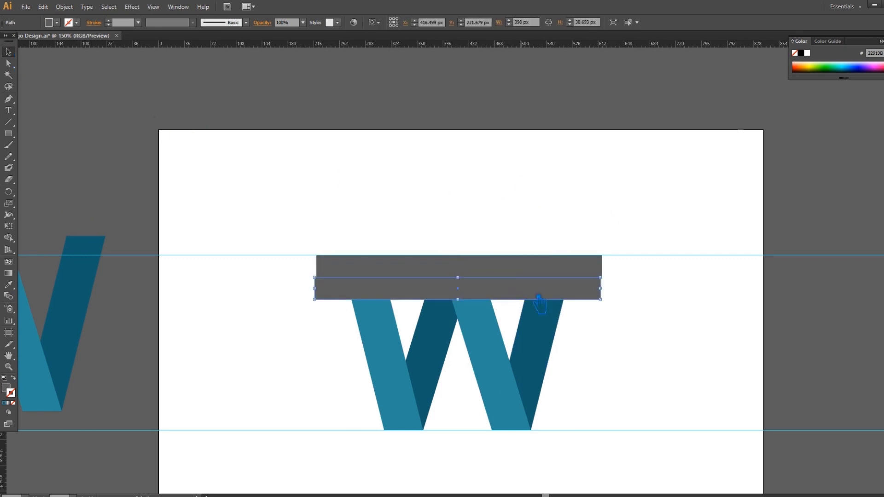
key(ctrl+d)
key(ctrl+d)
key(ctrl+d)
key(ctrl+d)
key(ctrl+d)
key(ctrl+d)
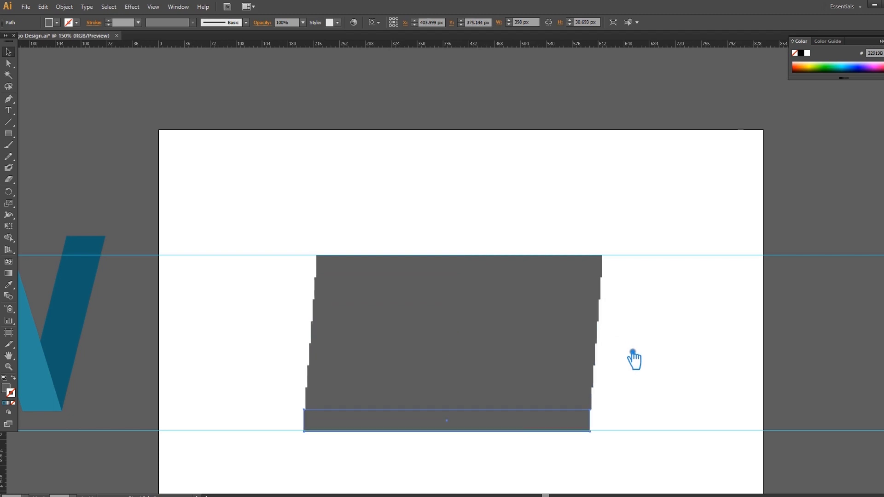
drag(637, 455, 594, 235)
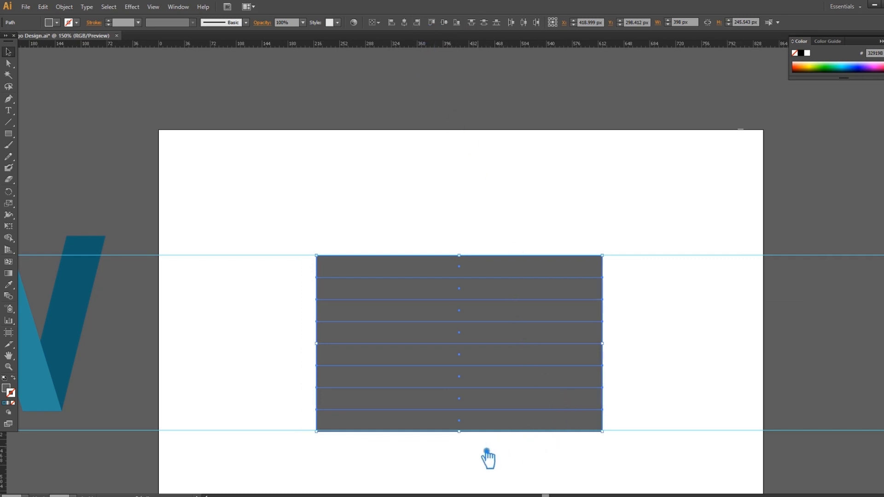
Stretch the bar stack to 244 px tall, snapping its bottom to the bottom guide
key(ctrl+equal)
key(ctrl+equal)
drag(487, 458, 503, 242)
drag(485, 419, 485, 417)
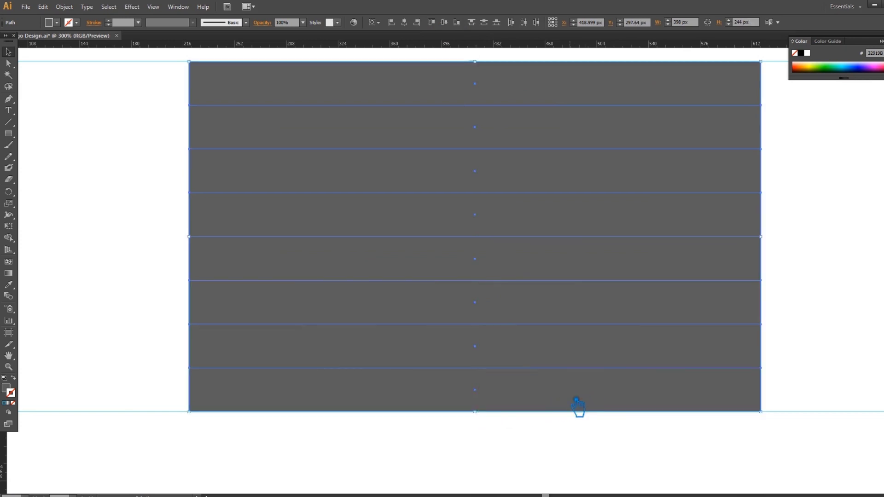
key(ctrl+plus)
key(ctrl+plus)
key(ctrl+plus)
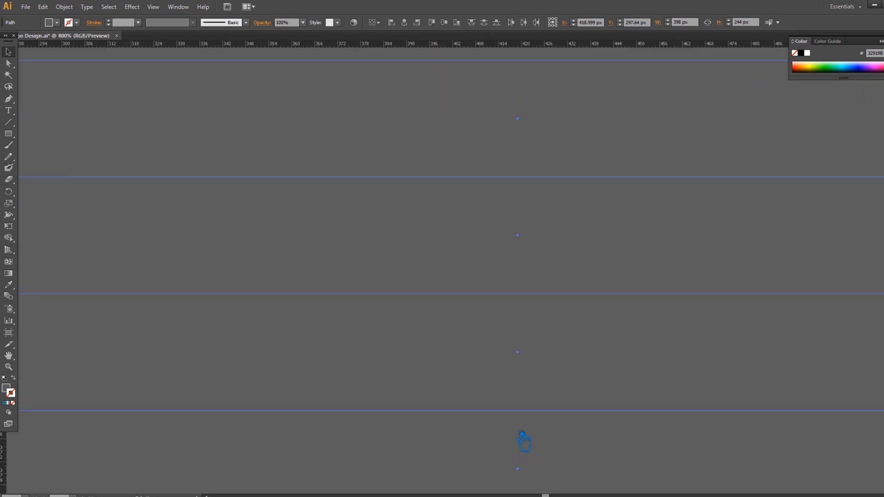
drag(522, 434, 530, 181)
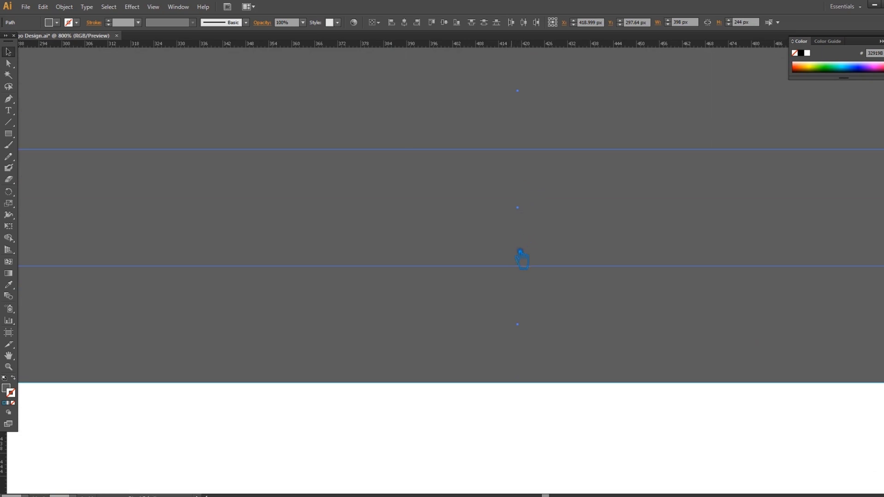
key(ctrl+minus)
key(ctrl+minus)
key(ctrl+minus)
key(ctrl+minus)
key(ctrl+minus)
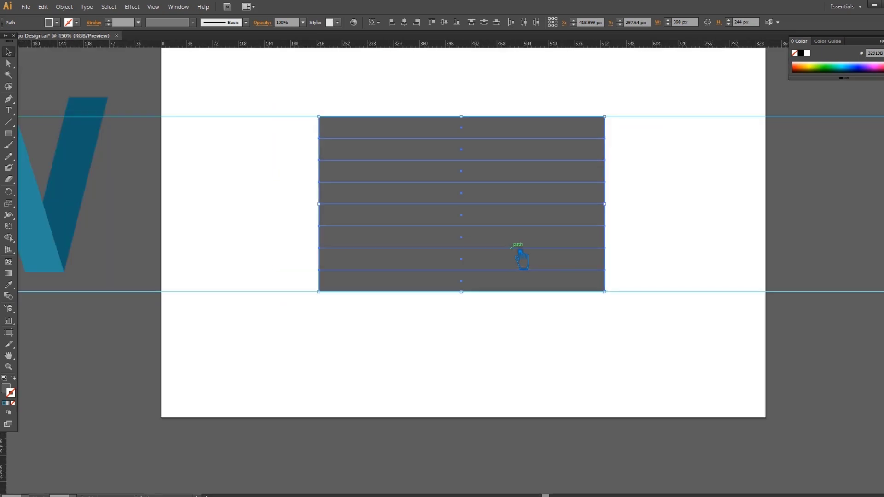
drag(649, 198, 637, 304)
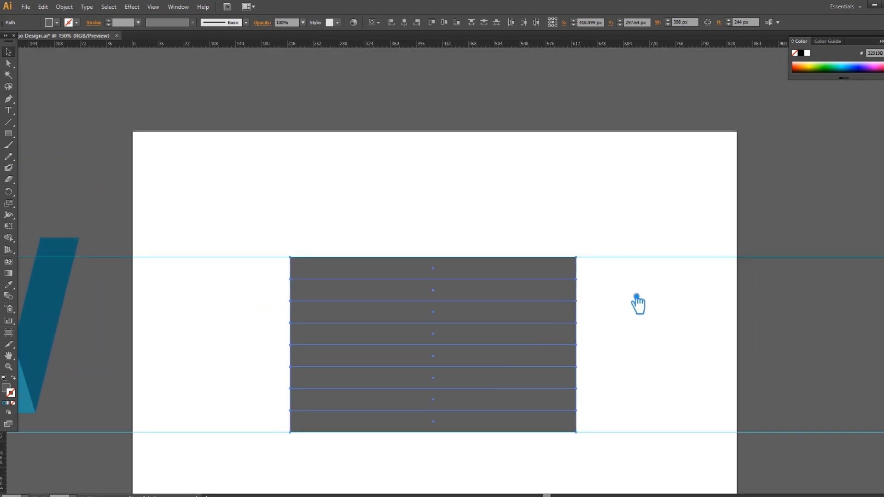
key(ctrl+plus)
key(ctrl+plus)
key(ctrl+plus)
key(ctrl+plus)
key(ctrl+plus)
key(ctrl+plus)
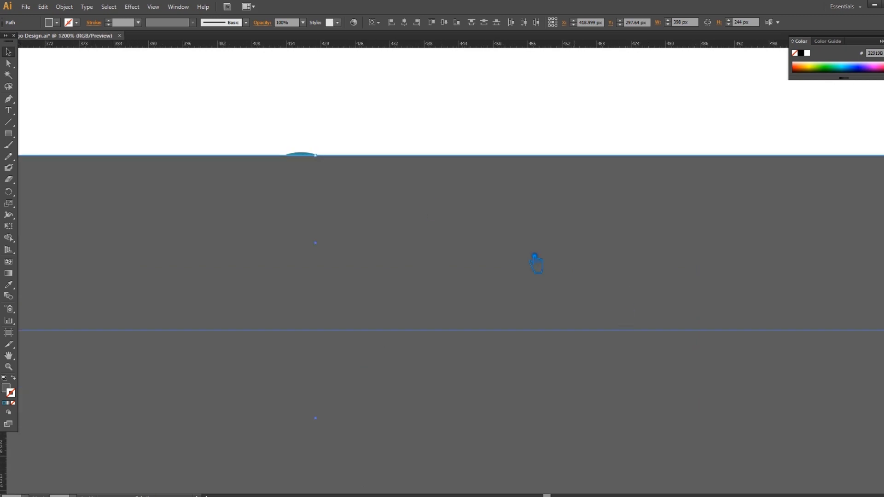
click(313, 155)
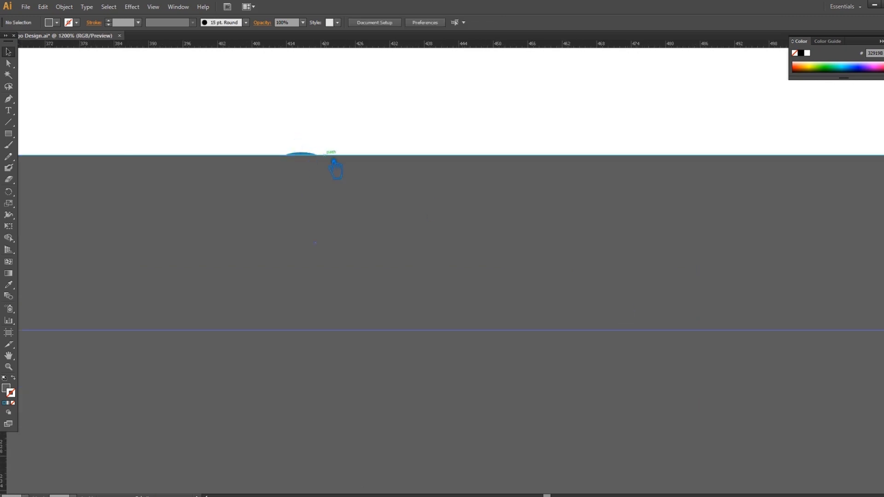
key(ctrl+minus)
key(ctrl+minus)
key(ctrl+minus)
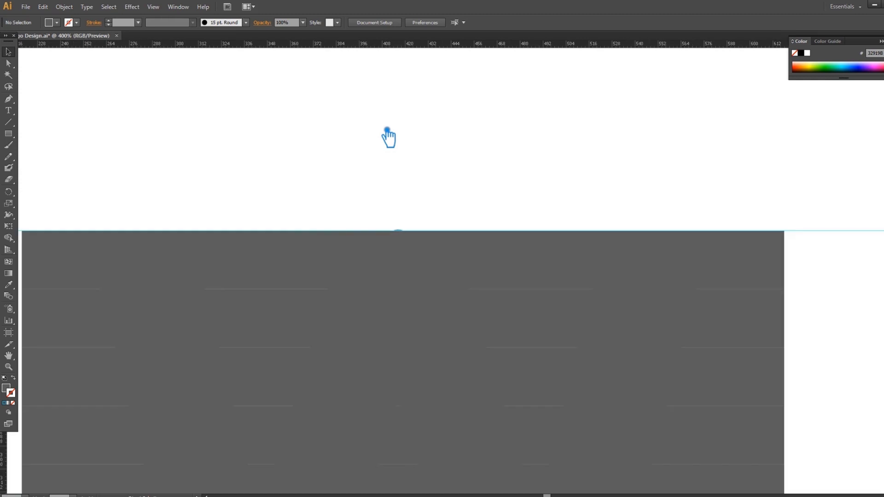
key(ctrl+minus)
key(ctrl+minus)
key(ctrl+minus)
drag(646, 474, 245, 276)
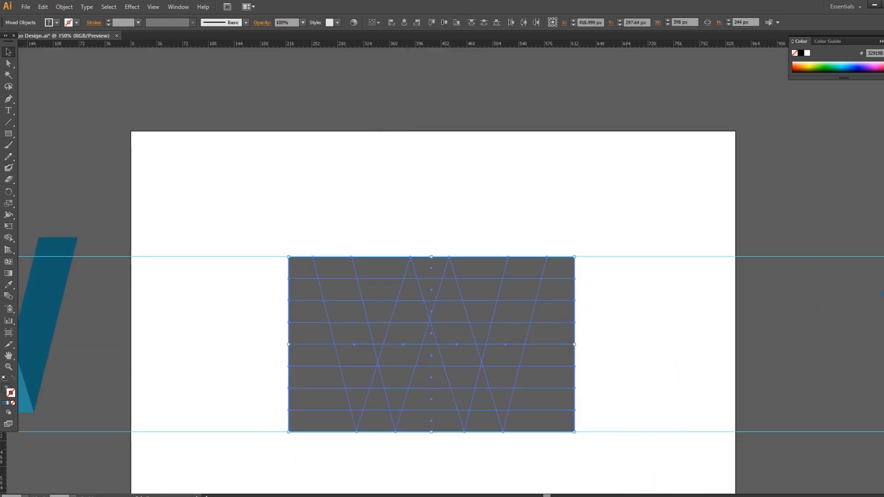
Divide the bars and W with Pathfinder Divide and ungroup the resulting pieces
key(ctrl+shift+F9)
click(800, 279)
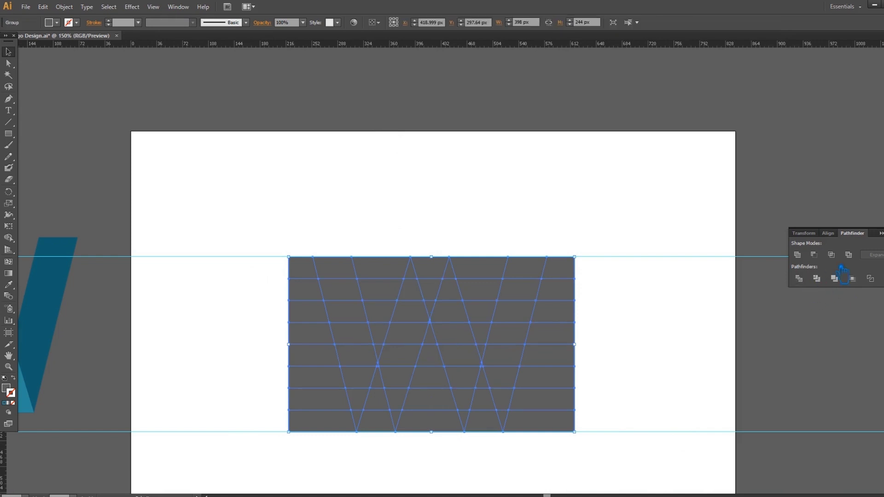
click(623, 262)
click(570, 277)
right_click(561, 265)
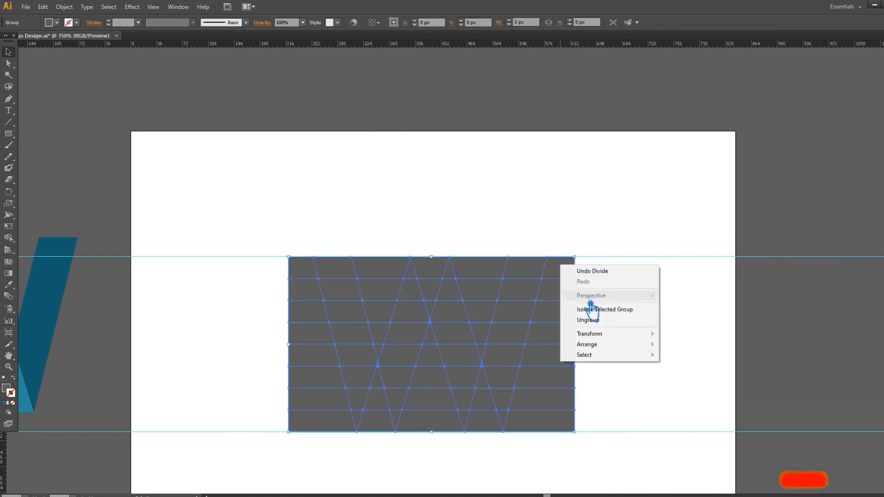
click(592, 319)
click(628, 316)
Delete the pieces that form the right and left V-shaped notches
click(500, 274)
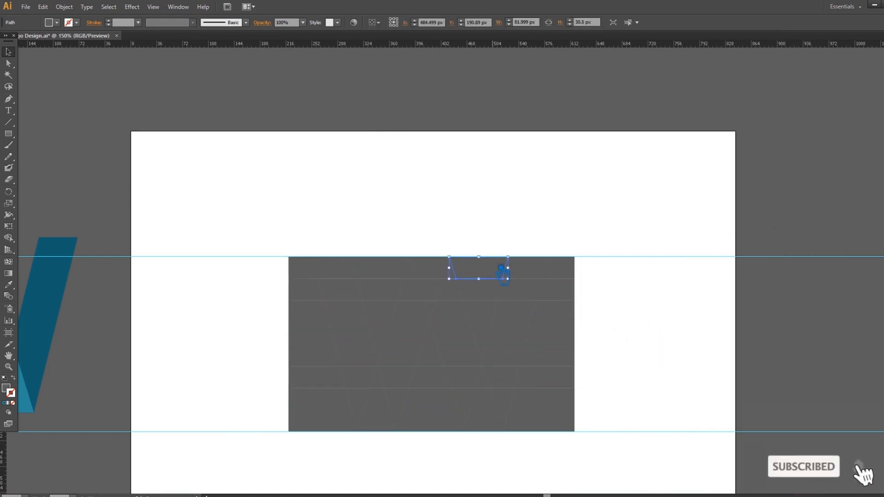
key(Delete)
click(494, 289)
key(Delete)
click(483, 323)
key(Delete)
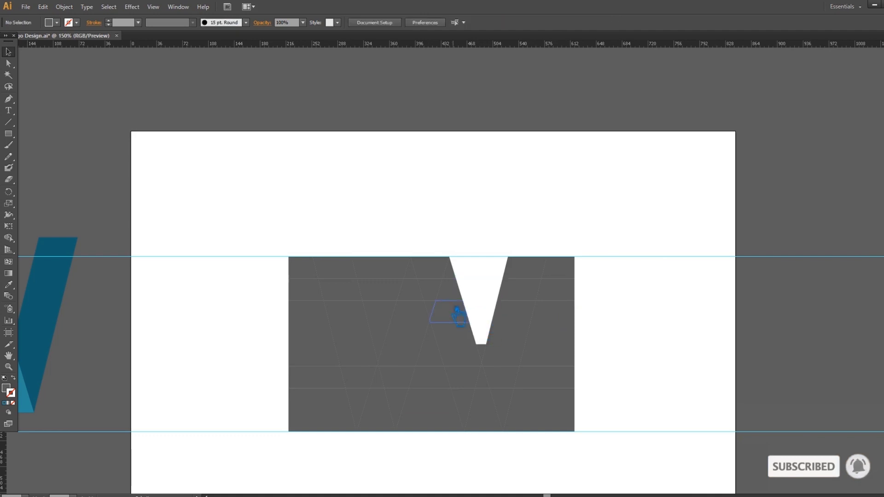
click(404, 276)
key(Delete)
key(Delete)
click(391, 313)
key(Delete)
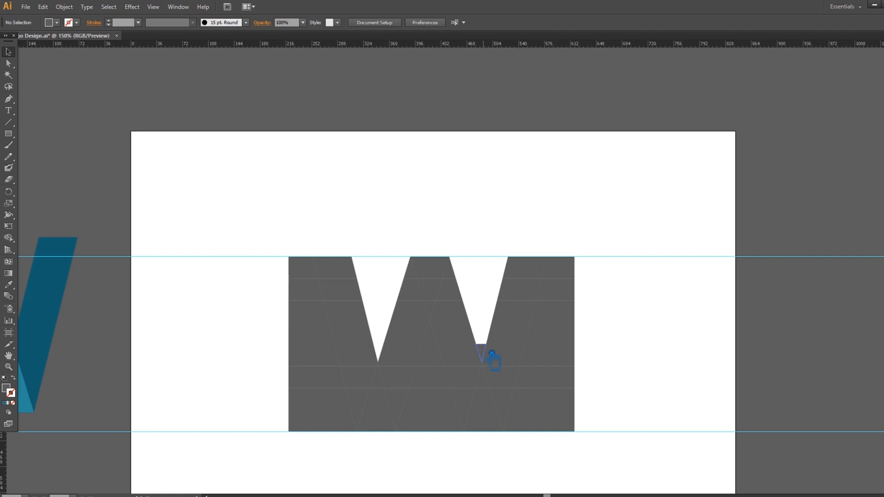
Delete the top middle trapezoid piece, undo that deletion, and zoom out to review
click(441, 267)
click(463, 240)
scroll(463, 240, up, 1)
scroll(463, 241, up, 3)
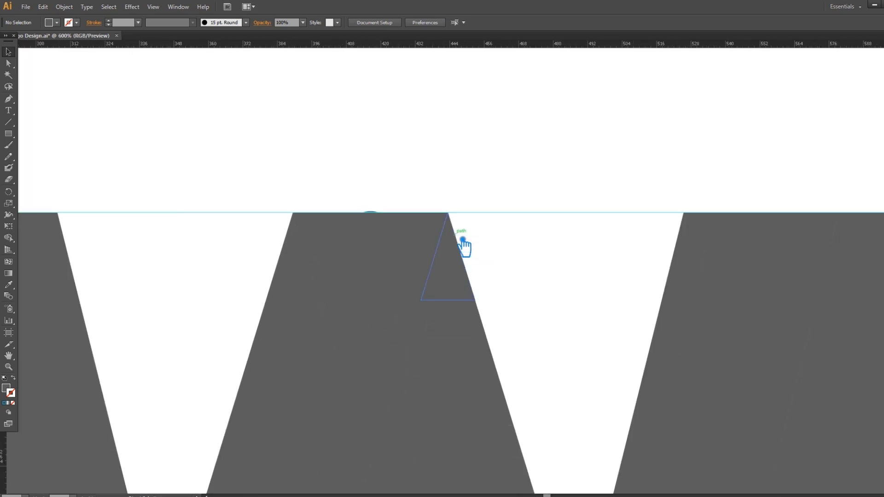
click(411, 245)
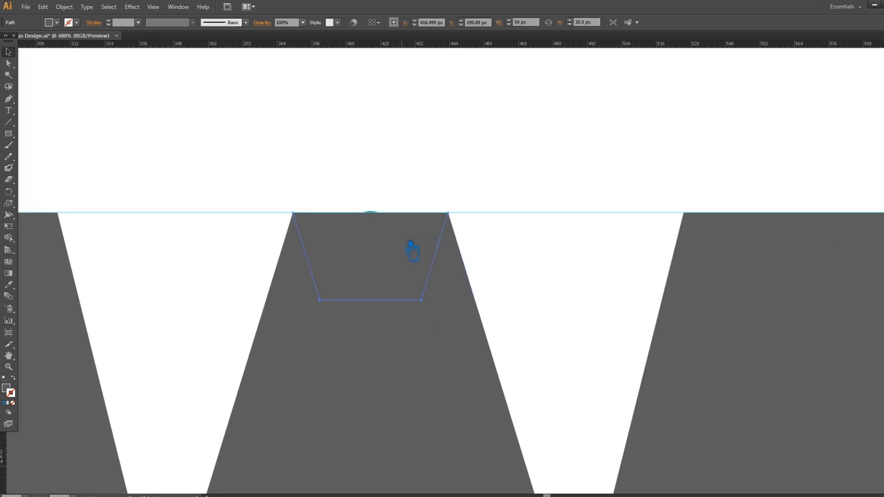
key(Delete)
click(370, 232)
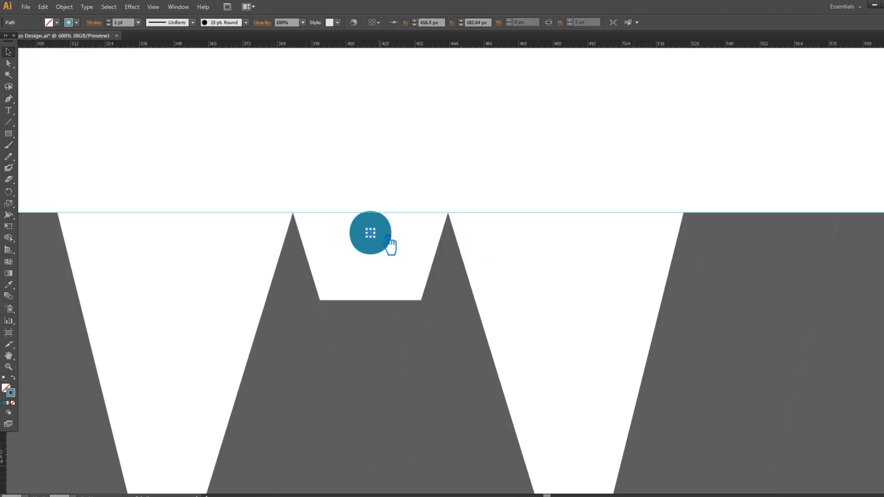
key(ctrl+z)
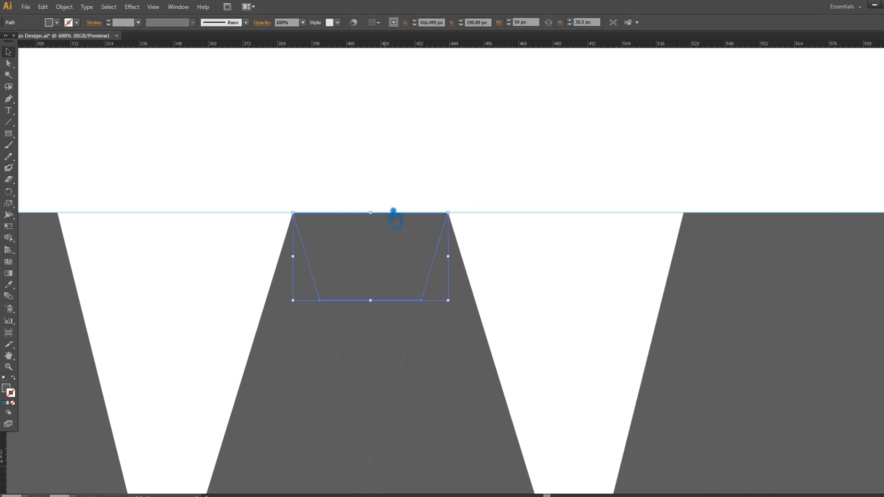
key(ctrl+minus)
key(ctrl+minus)
key(ctrl+minus)
key(ctrl+minus)
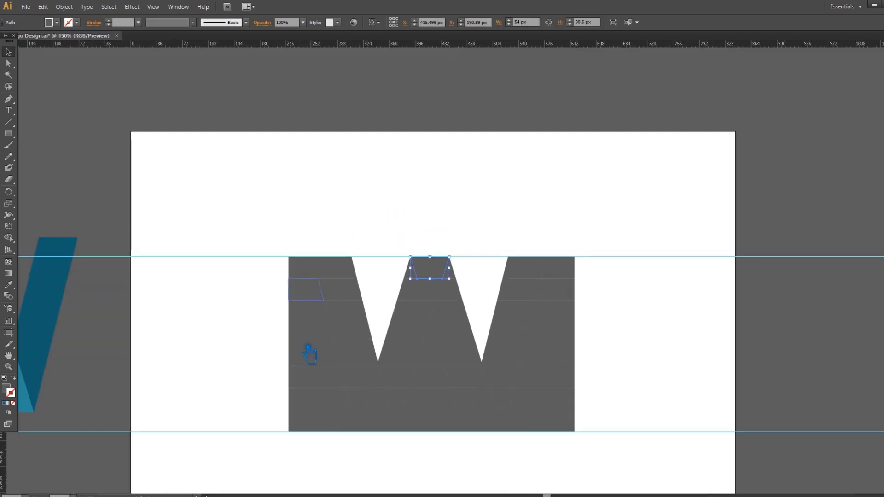
click(396, 202)
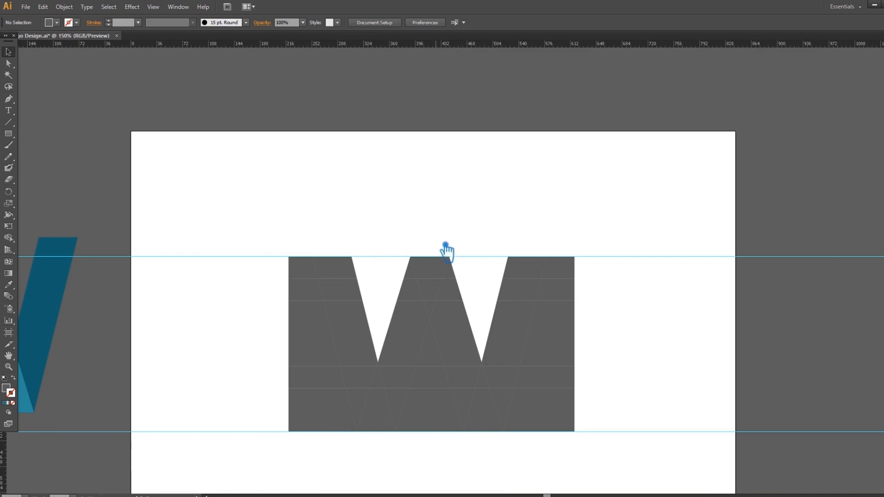
click(440, 272)
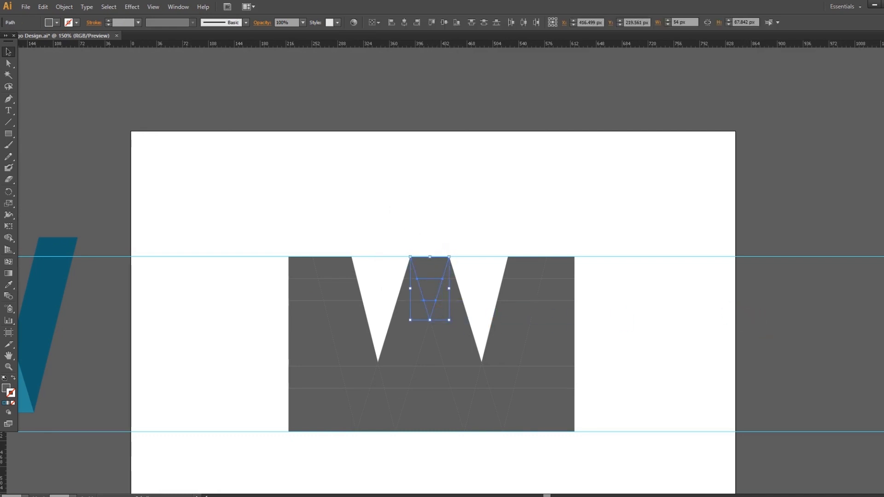
Unite the selected top centre pieces into one shape with Pathfinder
key(ctrl+shift+F9)
click(800, 256)
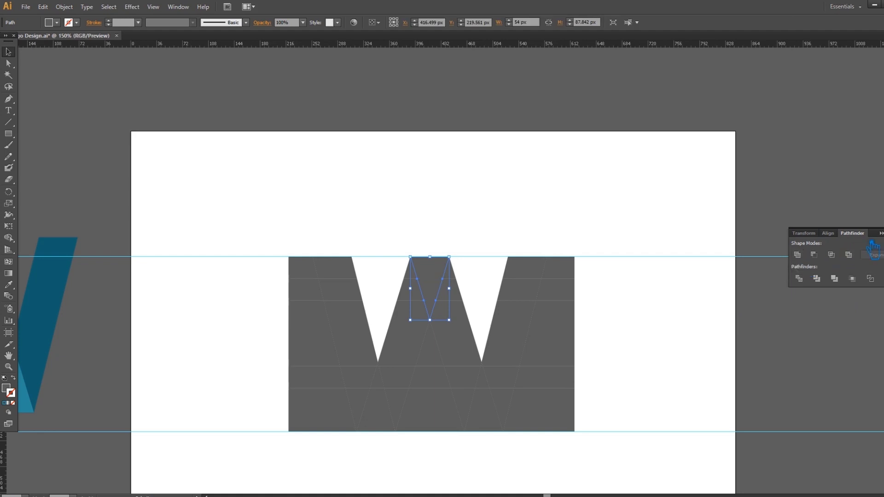
key(ctrl+shift+F9)
click(601, 300)
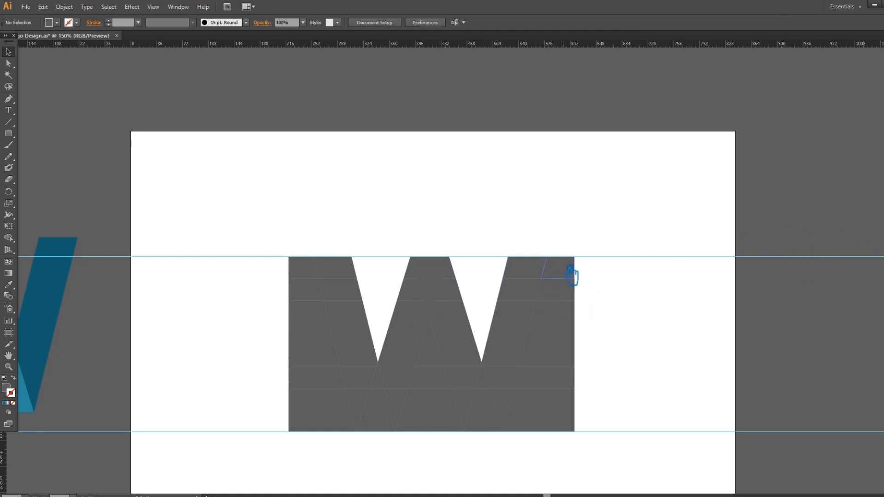
Drag the top-right and top-left corner pieces off the W outline
drag(574, 299, 573, 268)
drag(573, 268, 554, 428)
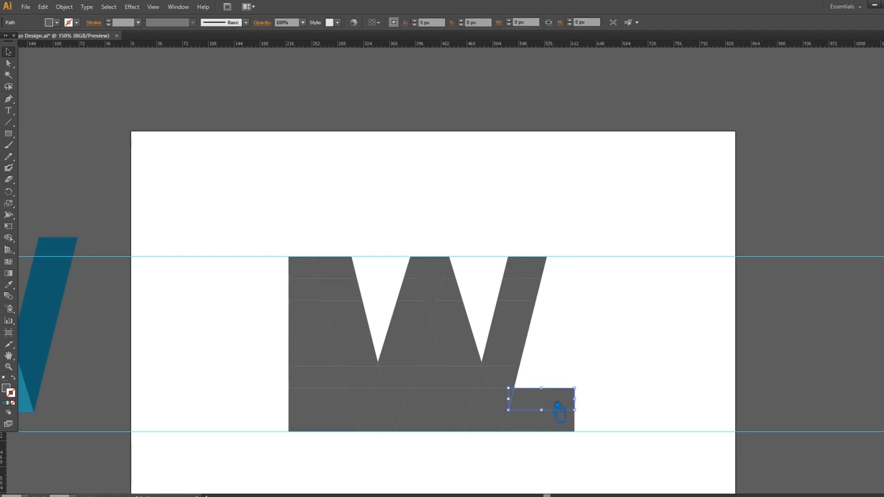
drag(302, 277, 316, 439)
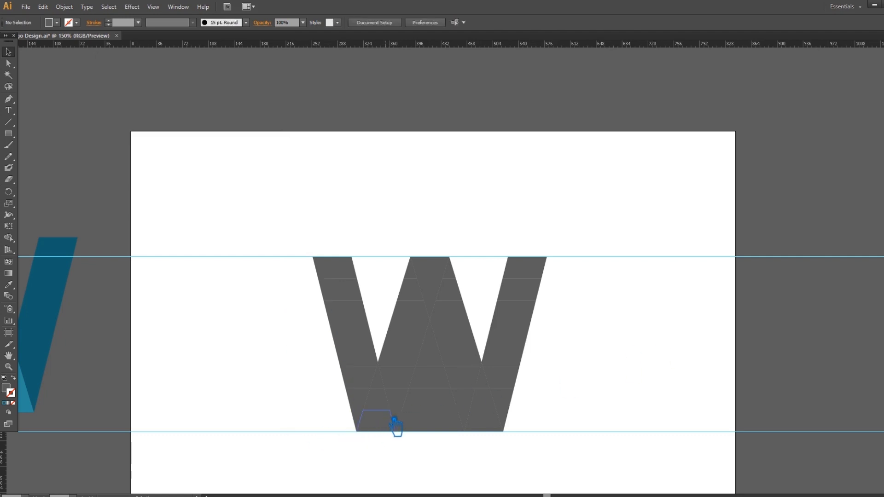
Move the bottom-centre piece up into the W's centre to open the notch
drag(381, 433, 384, 388)
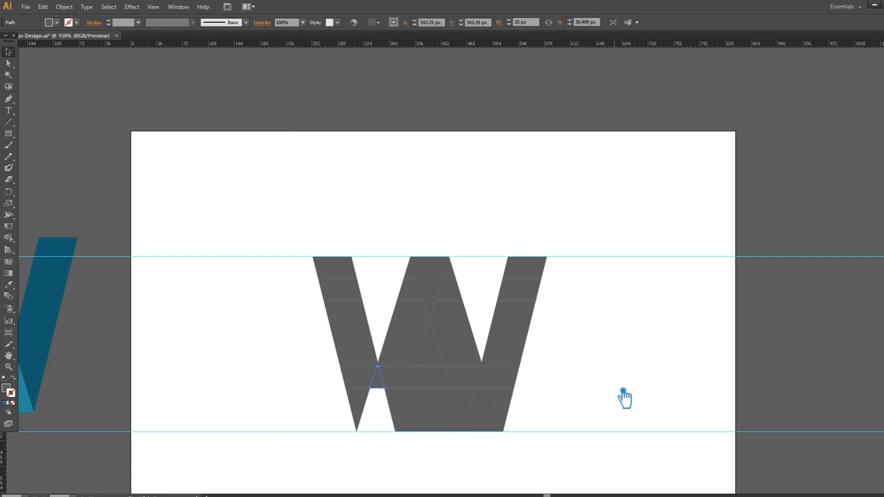
key(ctrl+z)
key(ctrl+z)
key(ctrl+z)
click(423, 432)
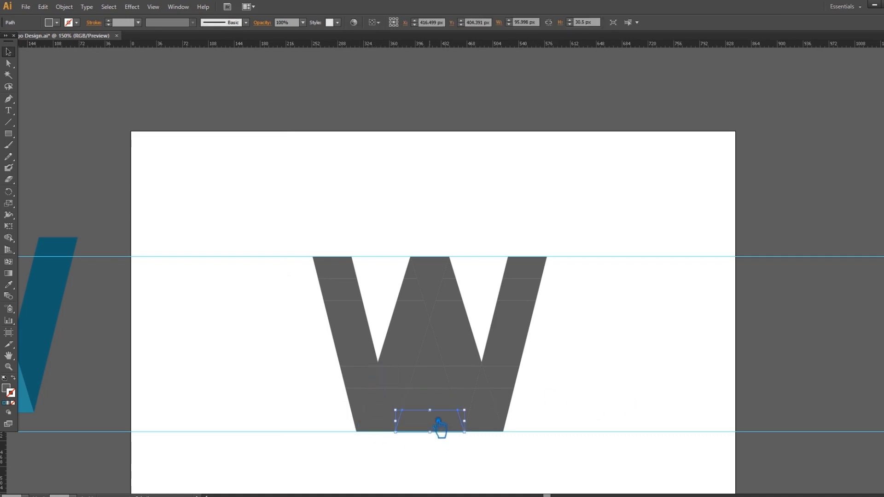
drag(440, 428, 438, 328)
key(ctrl+shift+a)
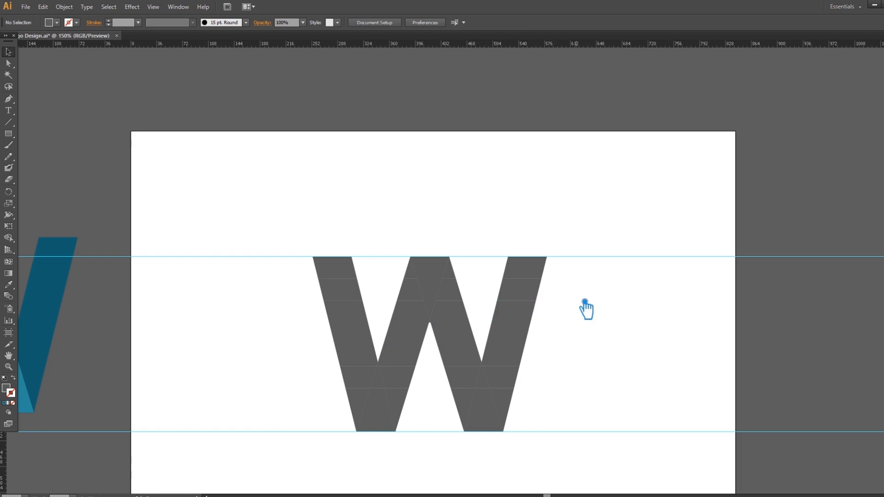
key(ctrl+plus)
key(ctrl+plus)
key(ctrl+plus)
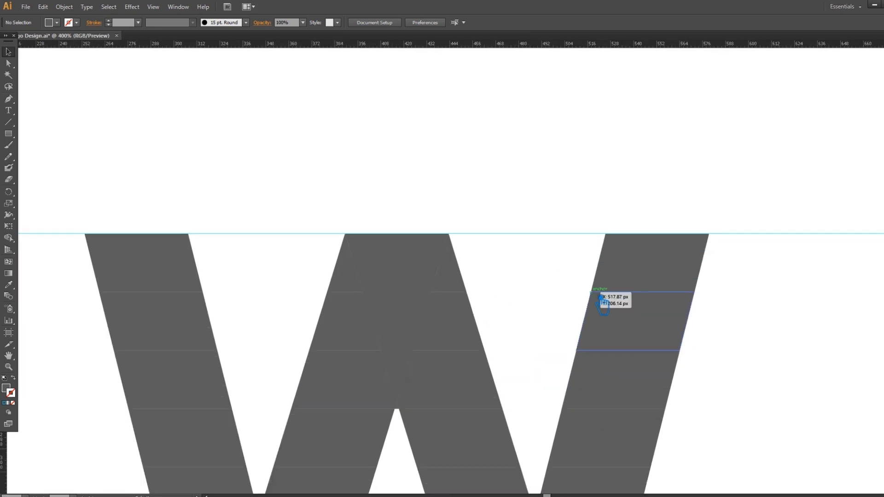
Nudge the centre piece and merge the left stroke's lower pieces into one shape
drag(404, 411, 405, 414)
key(ctrl+minus)
key(ctrl+minus)
key(ctrl+minus)
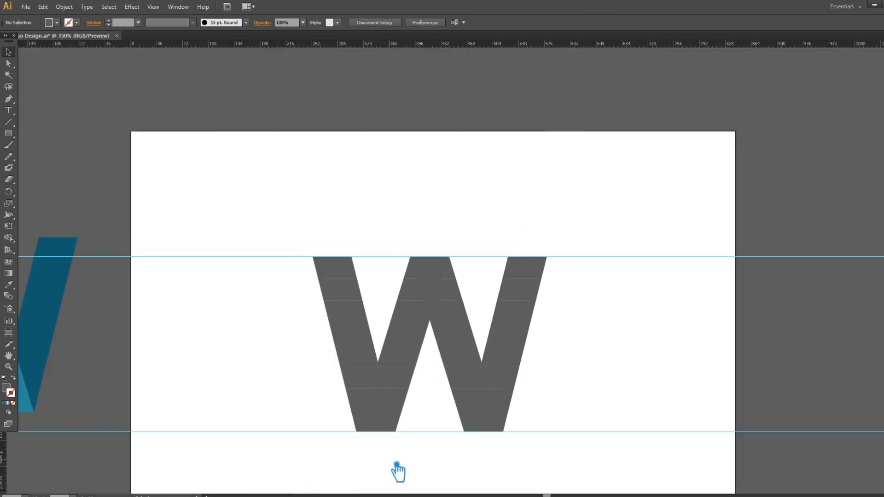
click(383, 427)
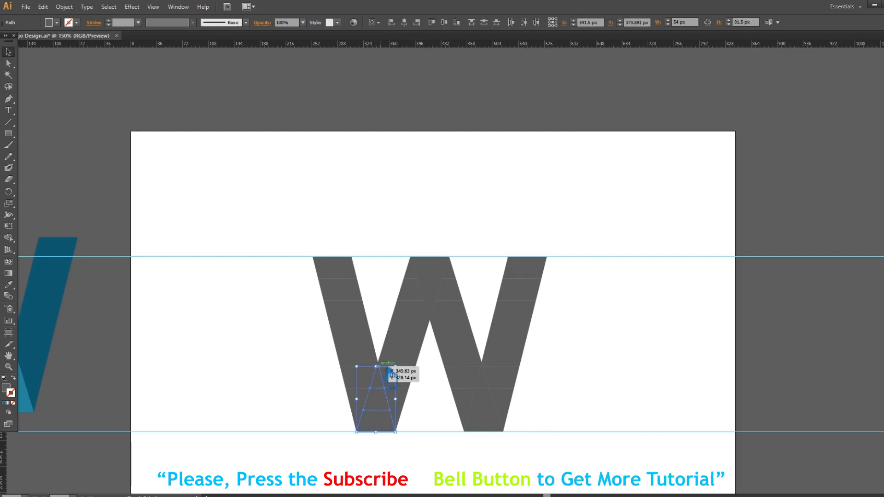
click(275, 361)
key(ctrl+plus)
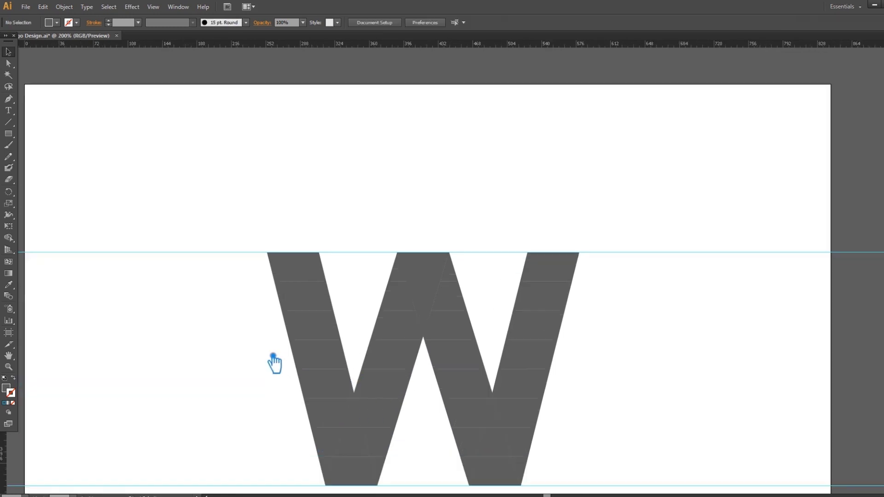
key(ctrl+plus)
key(ctrl+plus)
drag(404, 362, 455, 127)
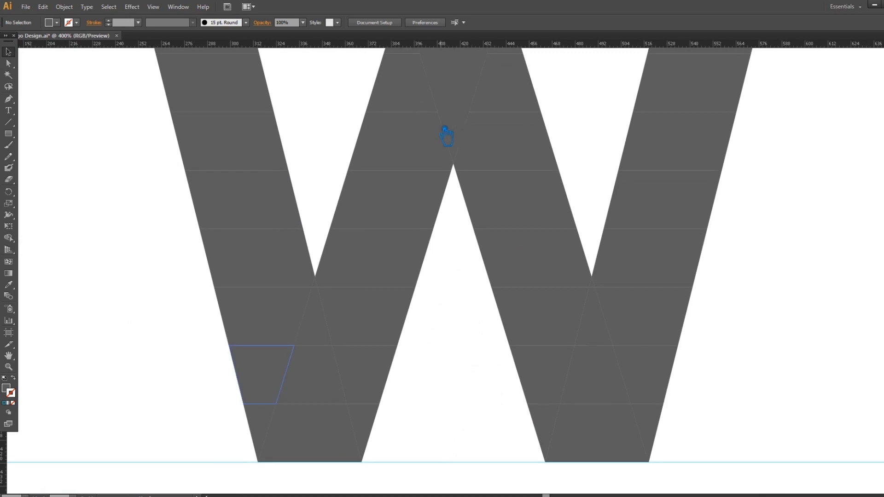
click(329, 326)
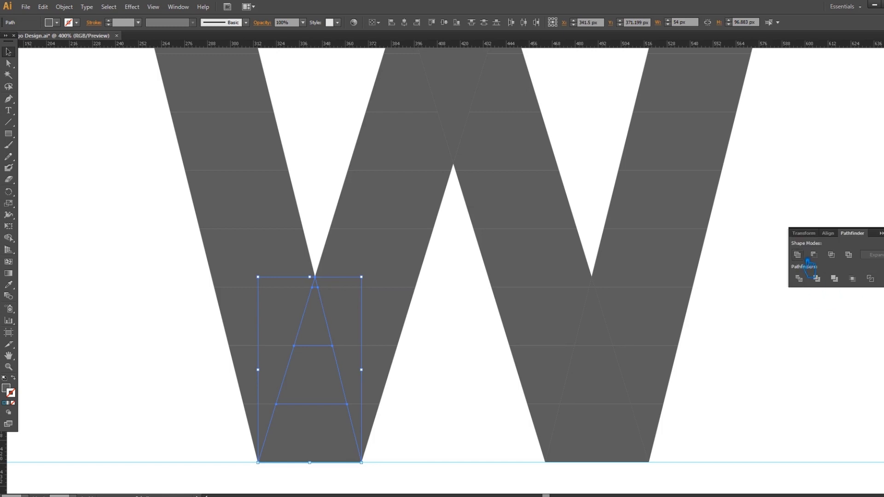
click(801, 258)
click(785, 336)
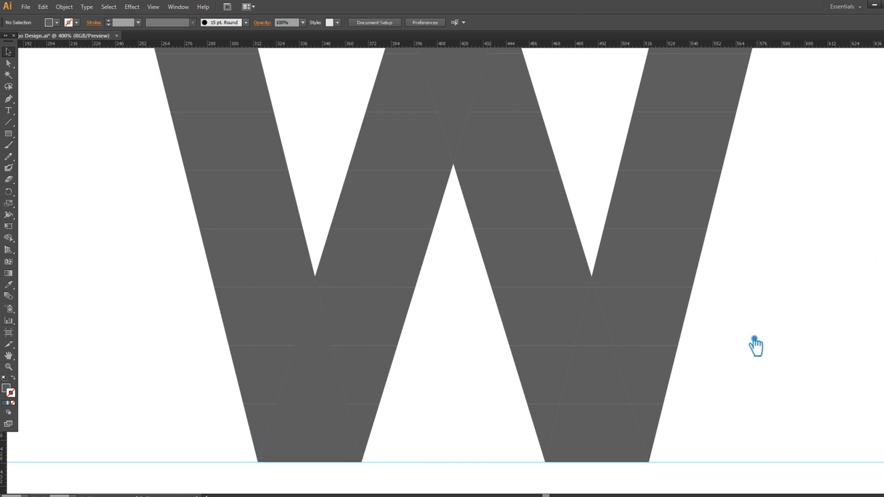
Merge the right stroke's lower pieces into one shape and save the document
click(602, 294)
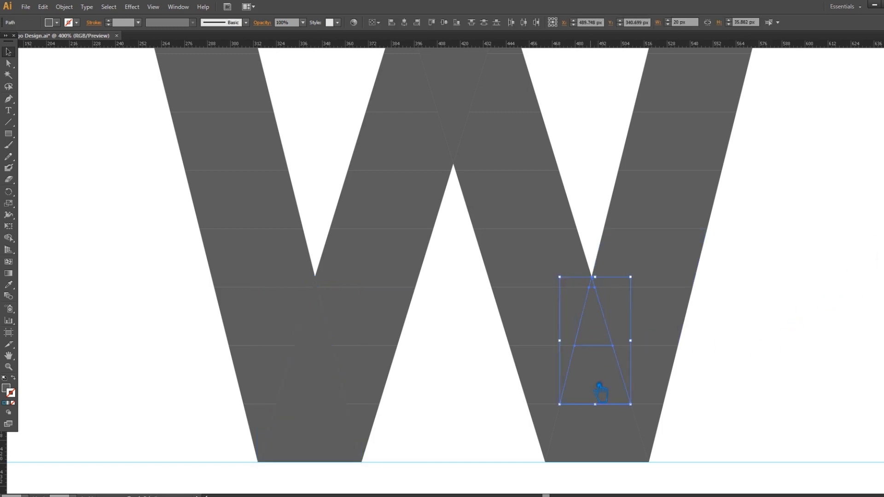
key(ctrl+shift+F9)
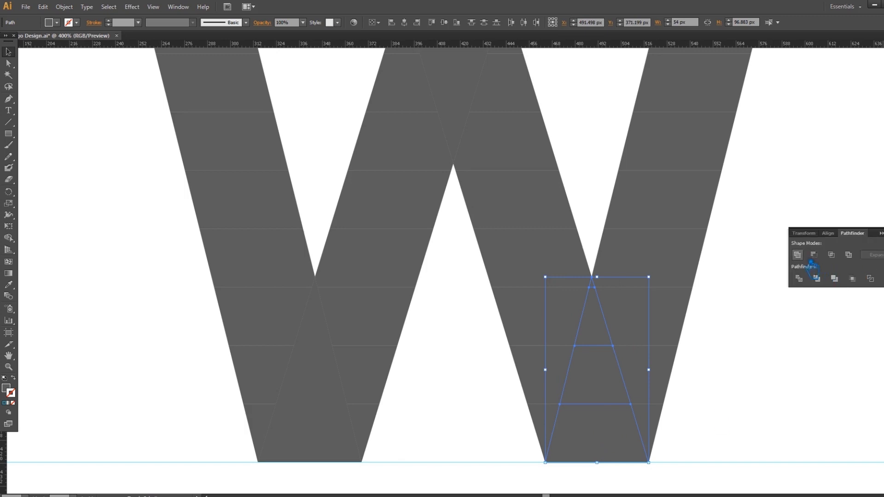
click(816, 277)
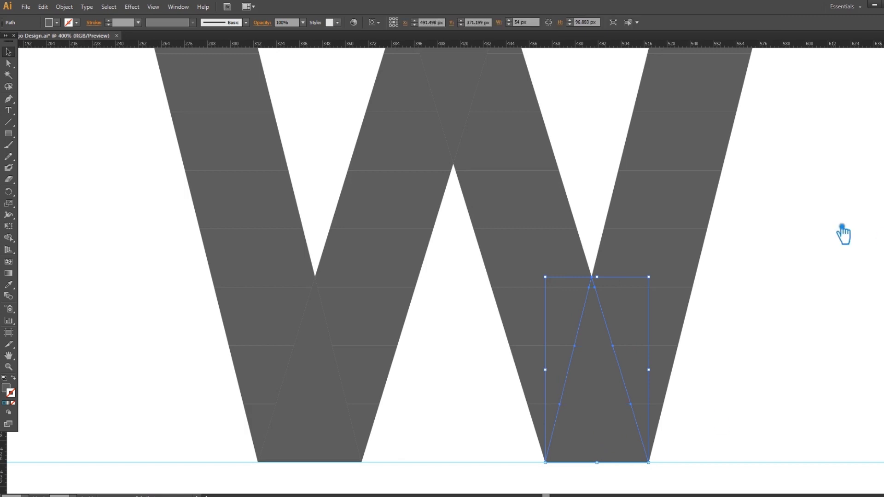
click(842, 236)
key(ctrl+minus)
key(ctrl+minus)
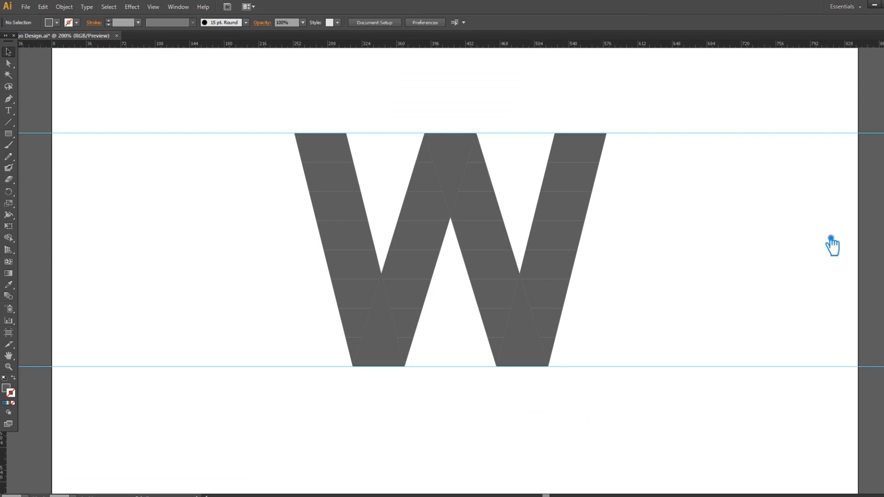
key(ctrl+s)
Group the top-middle and two lower triangles and fill them dark teal 195359
click(387, 352)
shift+click(466, 171)
shift+click(530, 339)
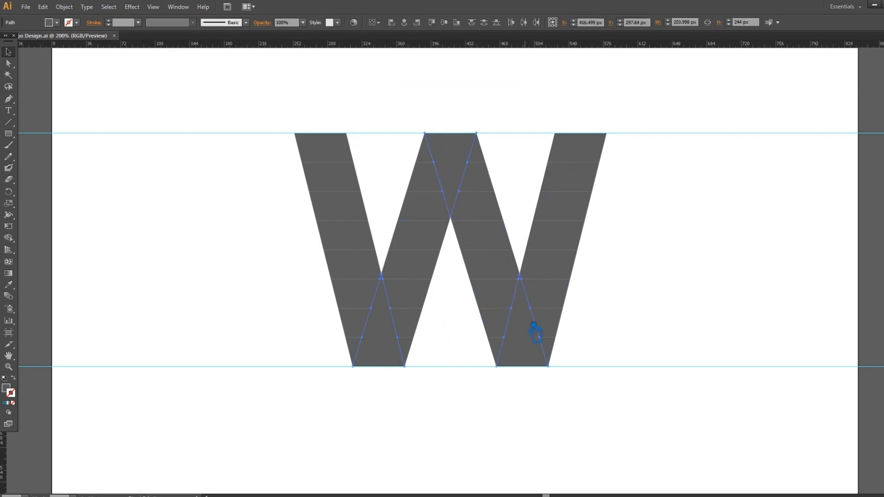
key(ctrl+g)
click(10, 391)
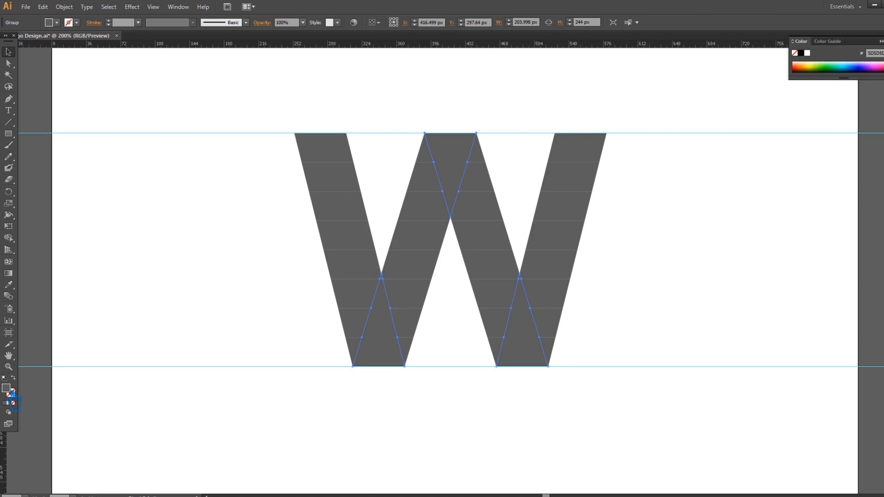
double_click(7, 389)
drag(585, 271, 559, 246)
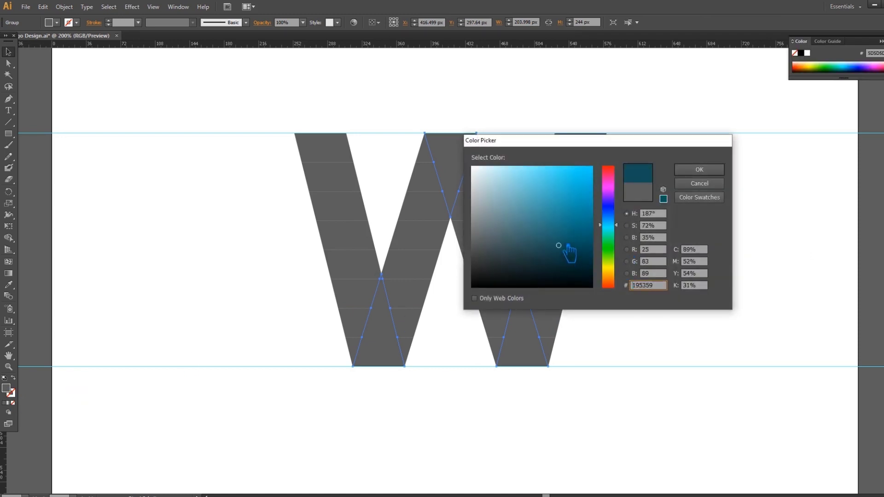
click(699, 169)
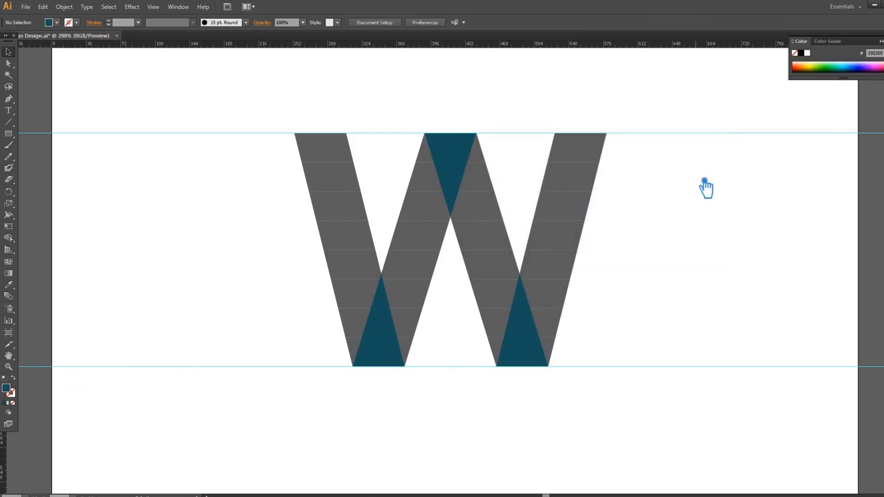
click(504, 351)
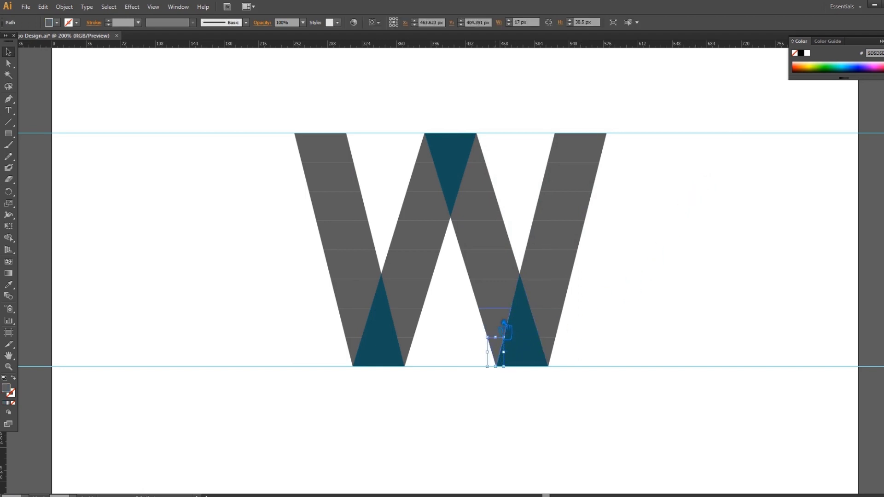
Fill the bottom piece of the third stroke with teal 25787C
double_click(14, 392)
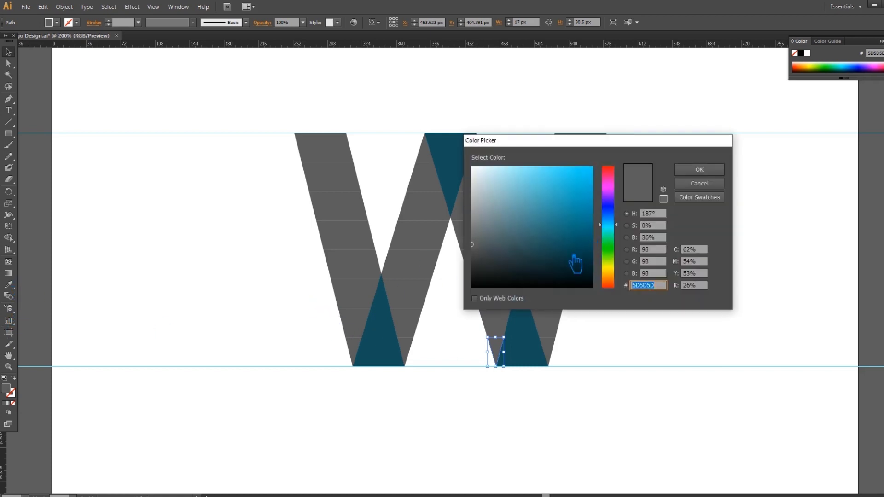
click(700, 183)
click(11, 285)
click(528, 355)
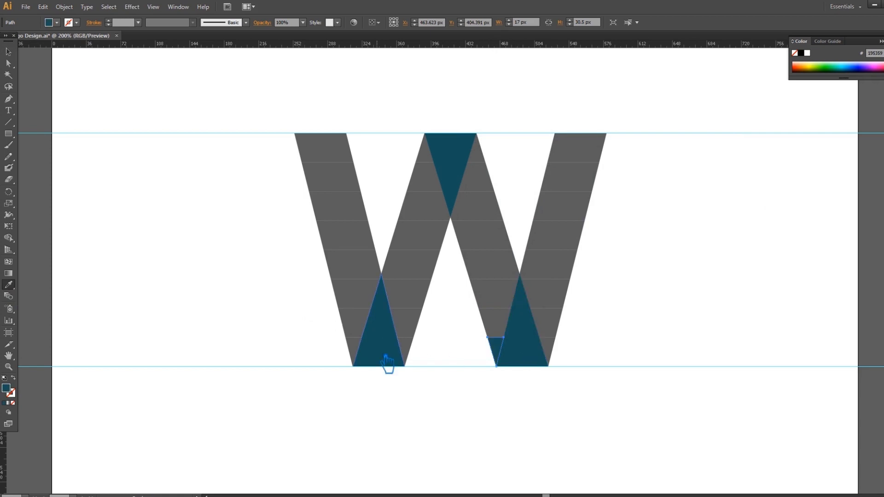
double_click(14, 392)
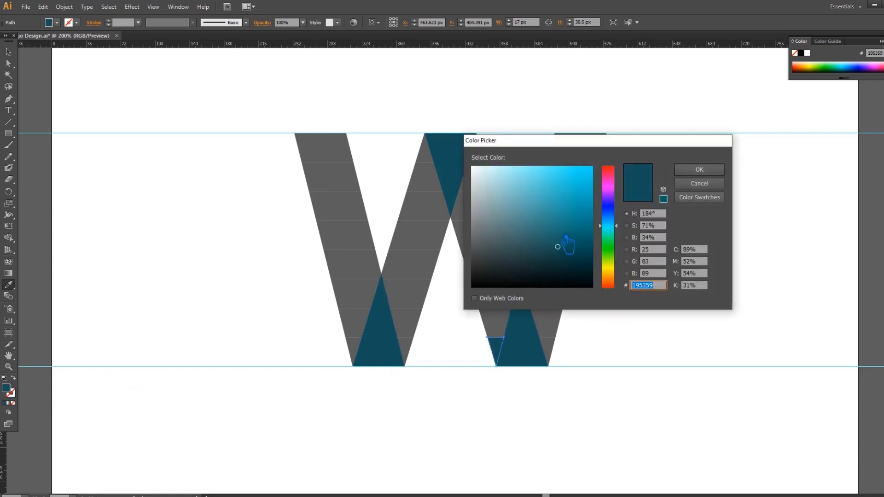
click(557, 228)
click(699, 169)
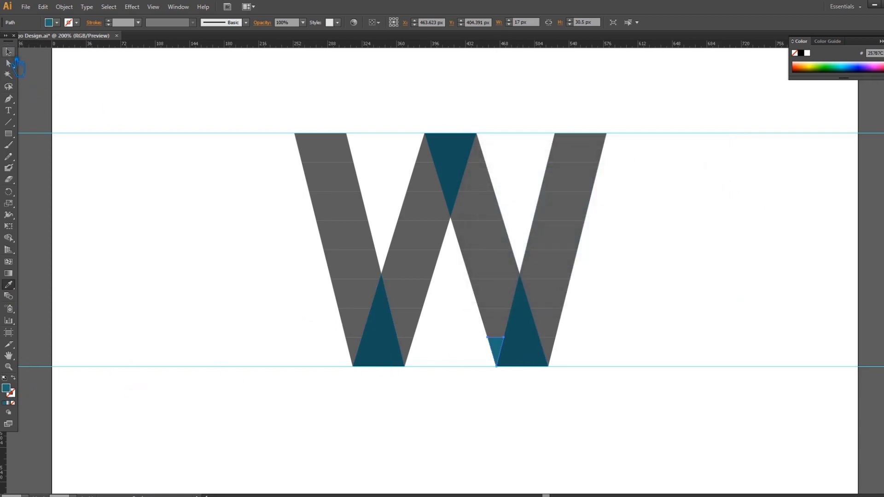
click(9, 52)
Fill the band above it with a lighter teal, sampled from 25787C
click(174, 118)
click(493, 328)
click(9, 285)
click(506, 355)
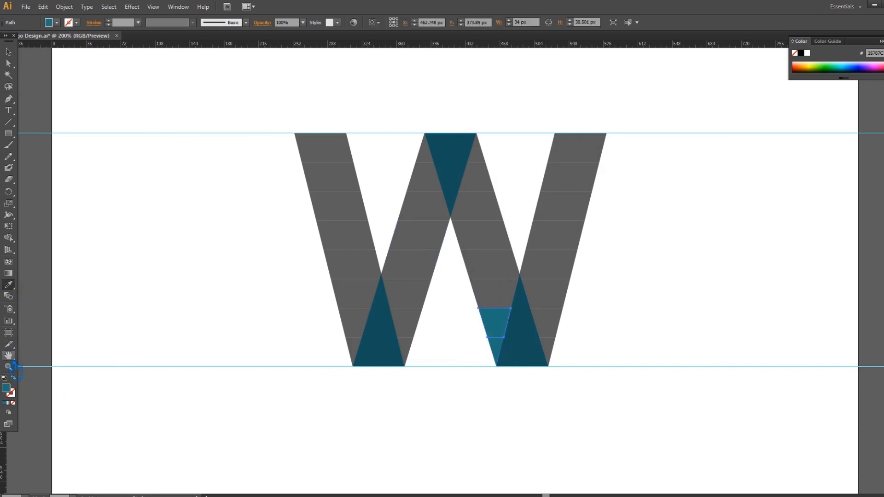
double_click(9, 391)
click(547, 212)
click(699, 169)
click(8, 52)
Fill the next band up with lighter teal 52AFAC
click(493, 295)
key(i)
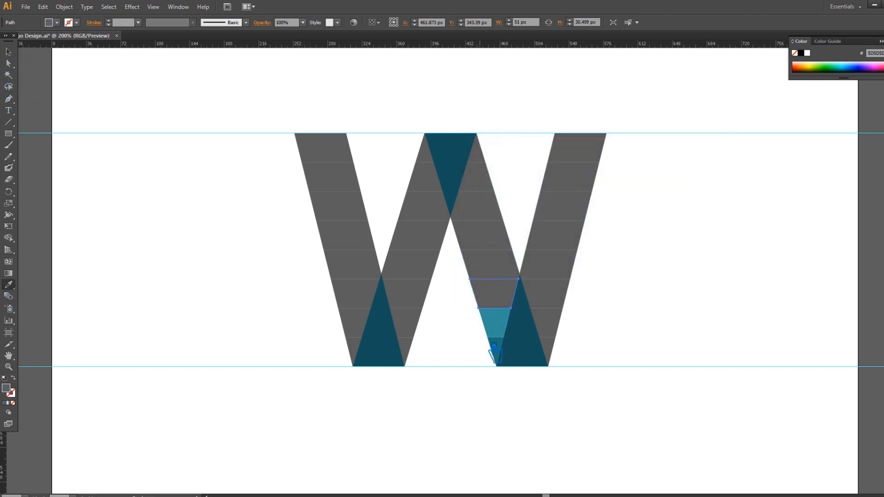
click(494, 329)
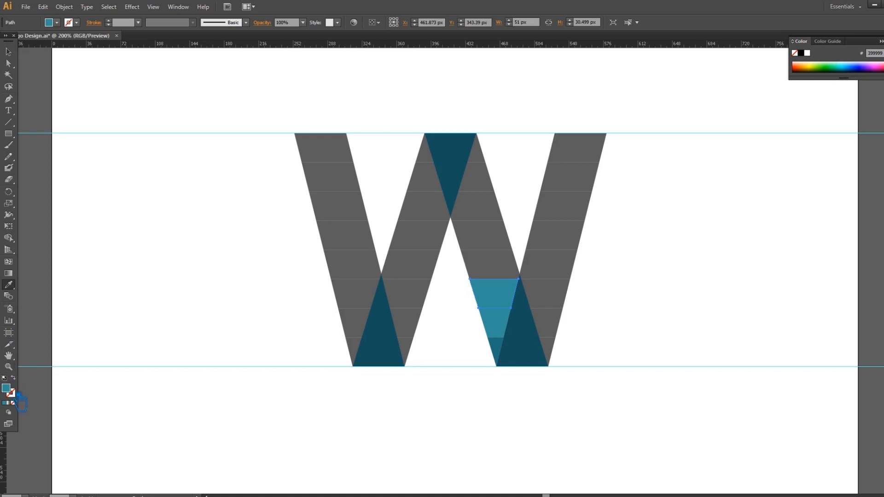
double_click(7, 389)
click(546, 214)
click(699, 170)
click(8, 51)
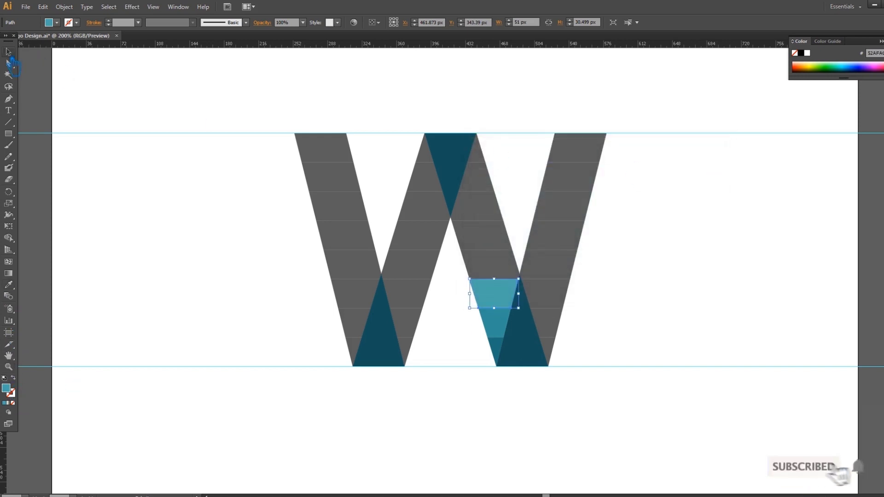
Fill the next band up with pale teal 70C1BD
click(495, 265)
click(8, 284)
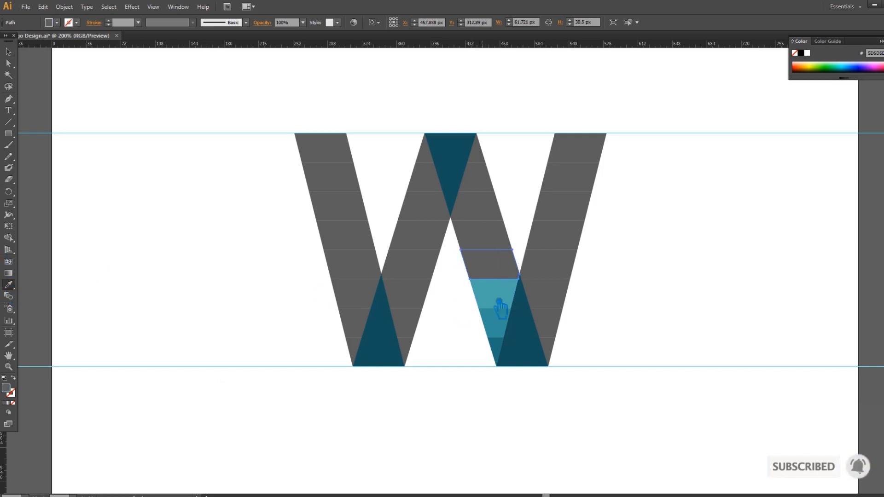
click(522, 295)
click(497, 297)
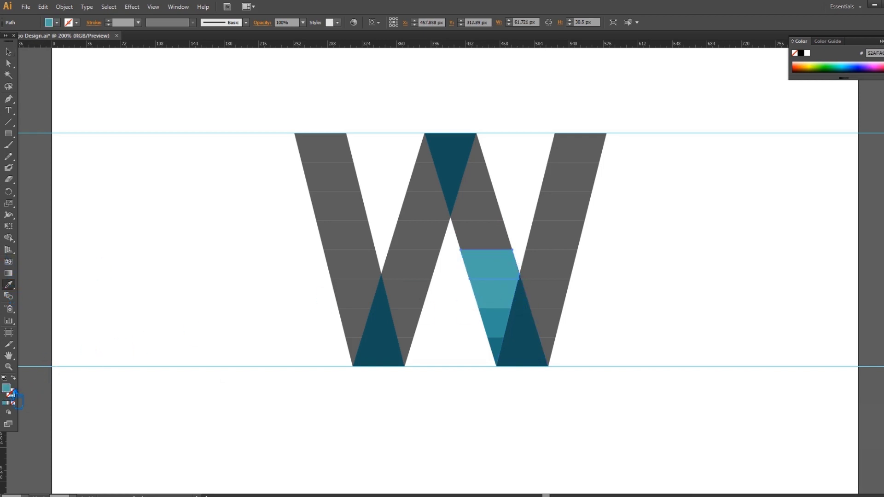
double_click(11, 390)
click(522, 195)
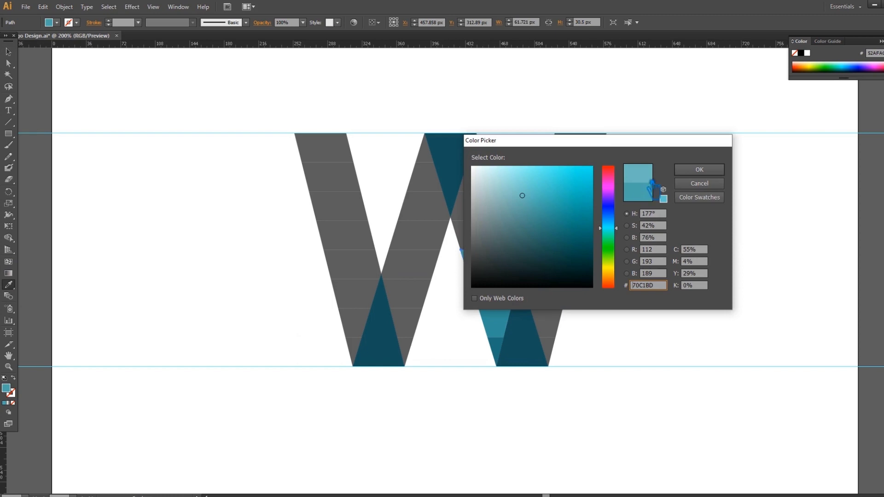
click(698, 170)
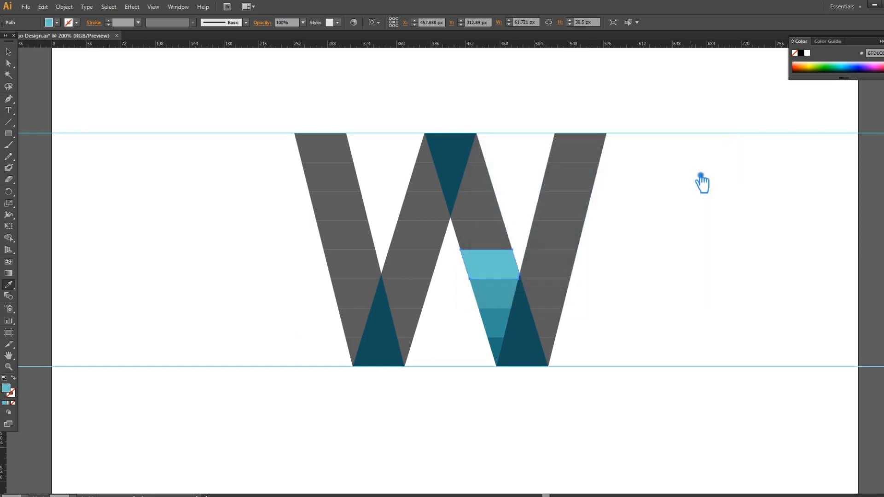
click(8, 52)
click(173, 122)
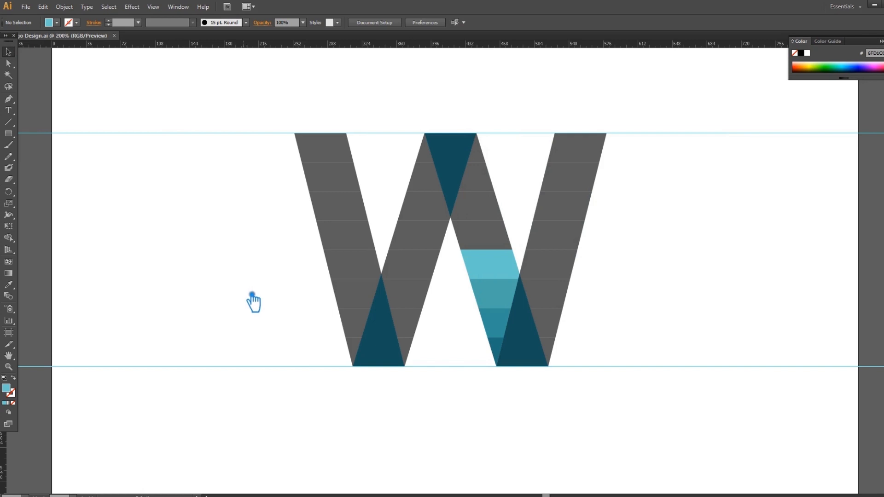
click(495, 243)
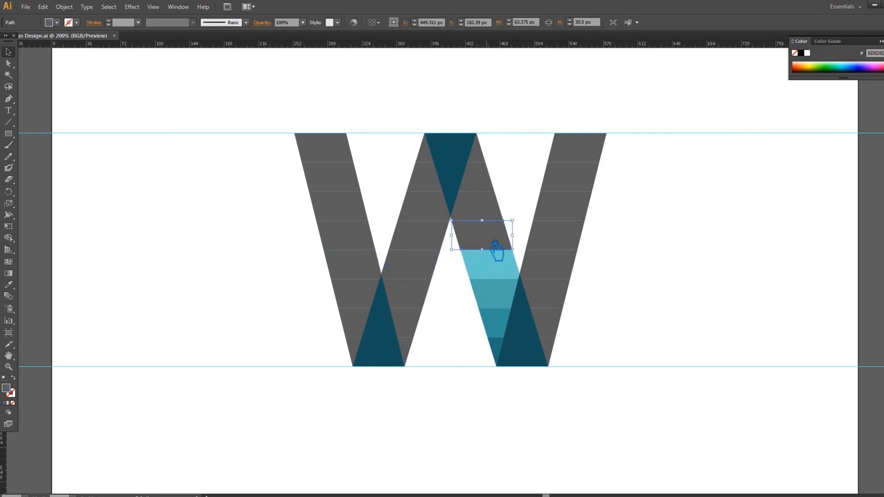
Eyedrop teal 25787C and a medium teal onto the next two bands up the third stroke
click(8, 285)
click(501, 351)
click(10, 53)
click(495, 210)
click(9, 284)
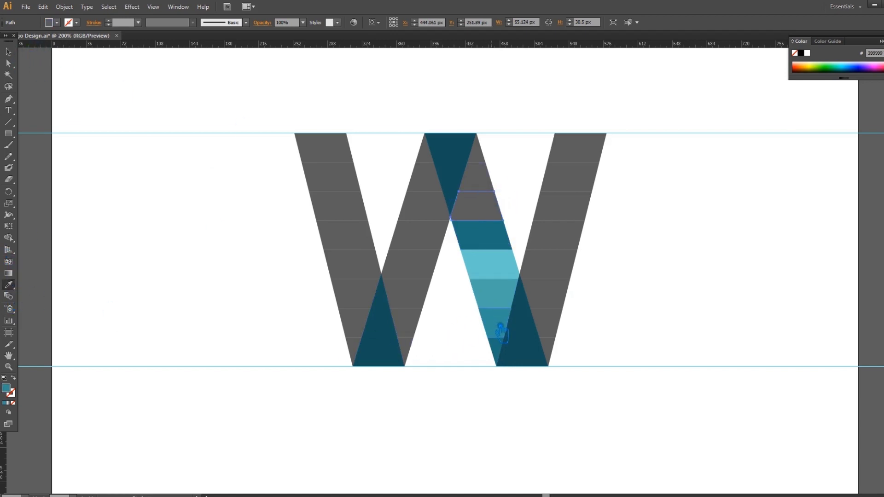
click(499, 325)
click(9, 53)
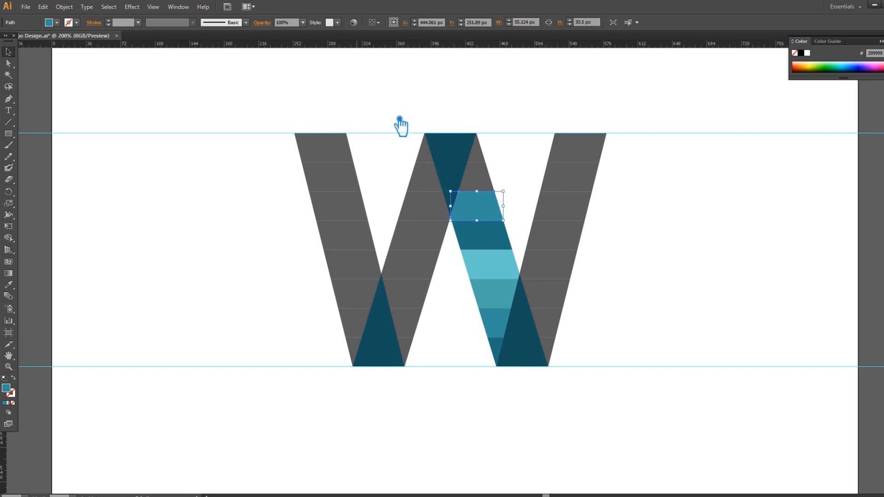
Eyedrop 52AFAC onto the next piece and light teal onto the top triangle
click(495, 185)
click(8, 284)
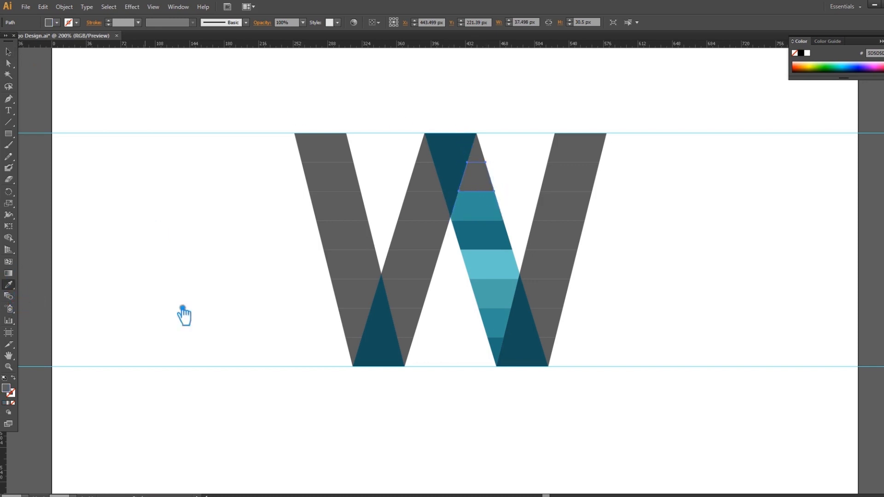
click(503, 354)
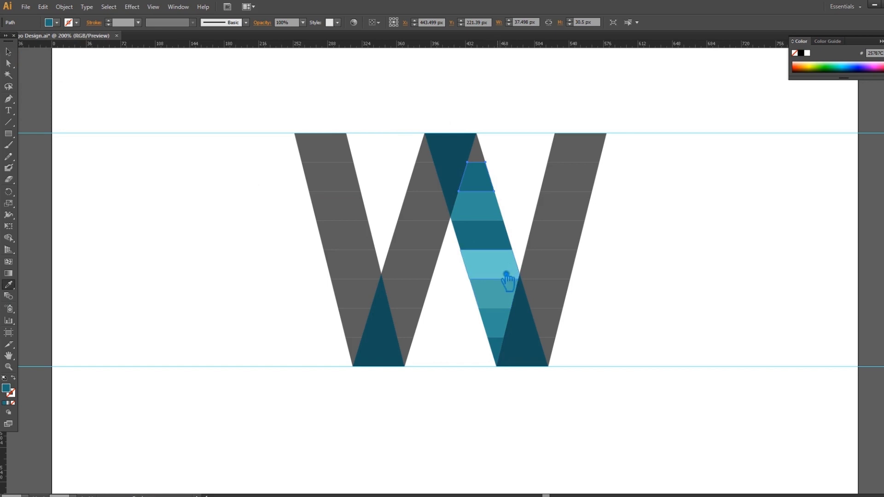
click(506, 294)
click(8, 50)
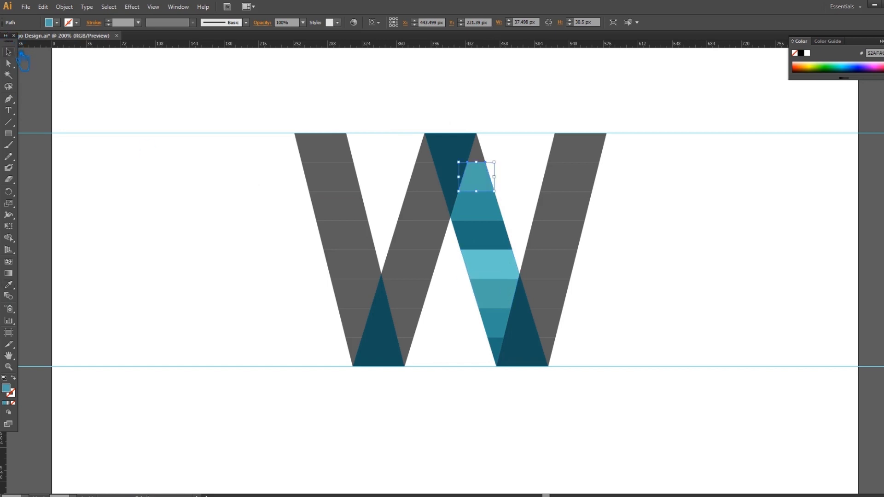
click(483, 155)
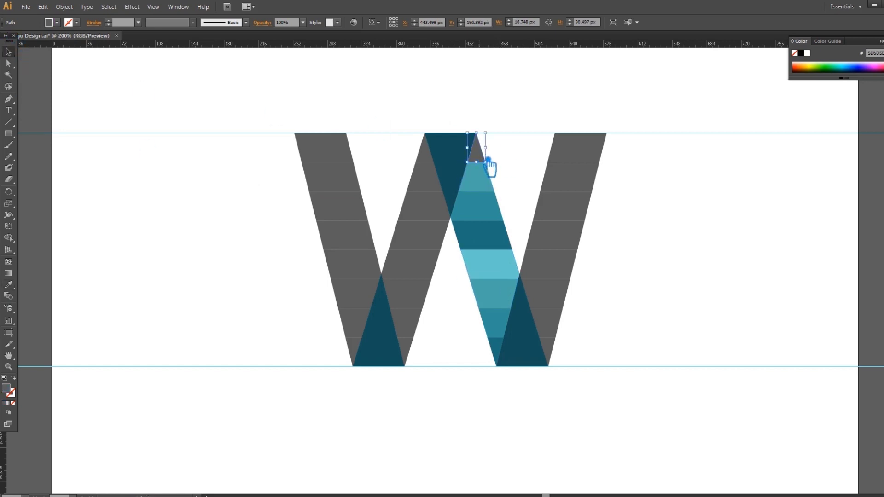
click(9, 285)
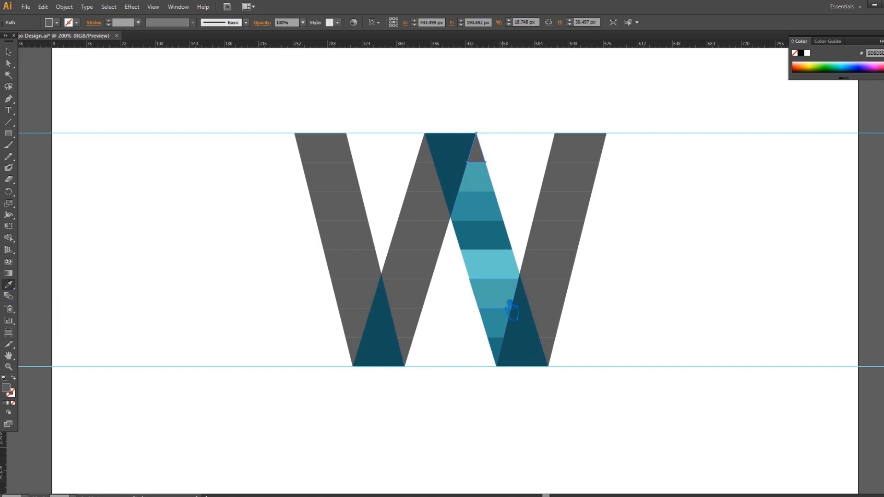
click(499, 276)
click(8, 52)
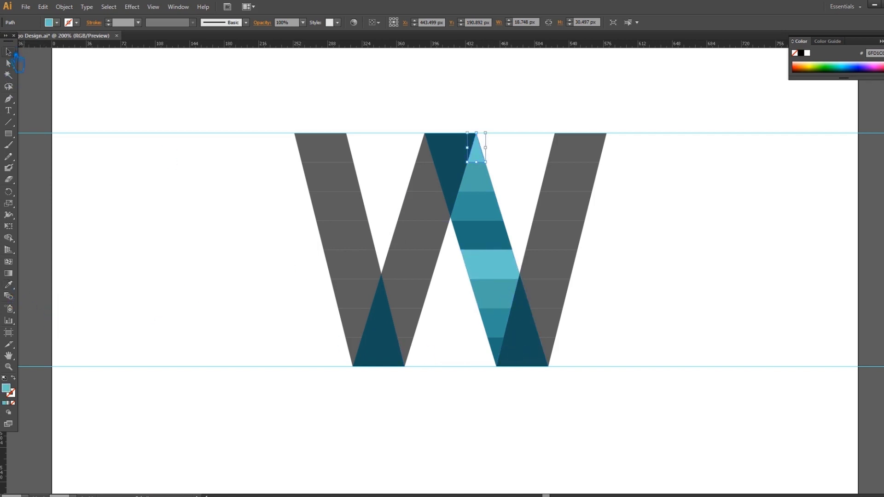
click(215, 102)
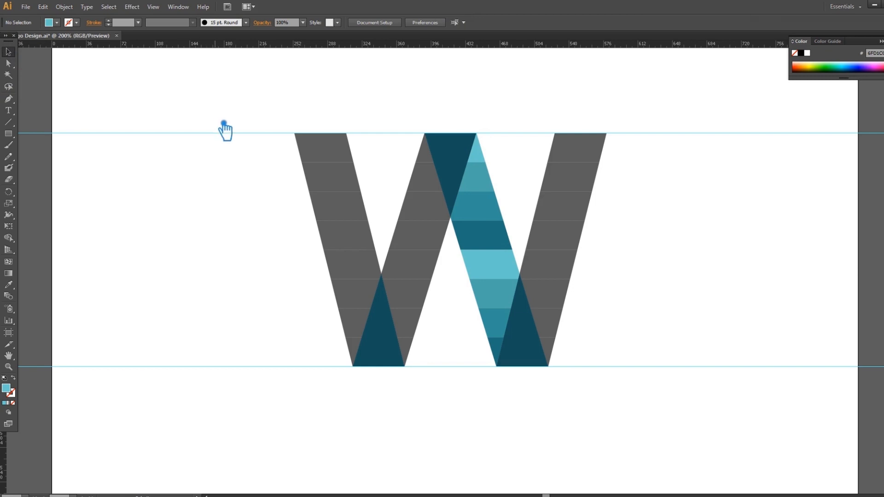
click(393, 339)
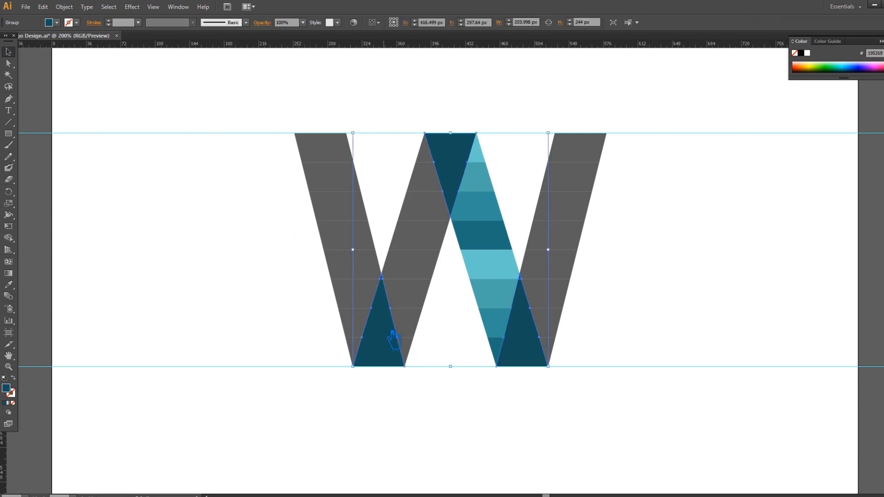
Ungroup the triangles and fill the lower-left one olive green 466015
right_click(390, 341)
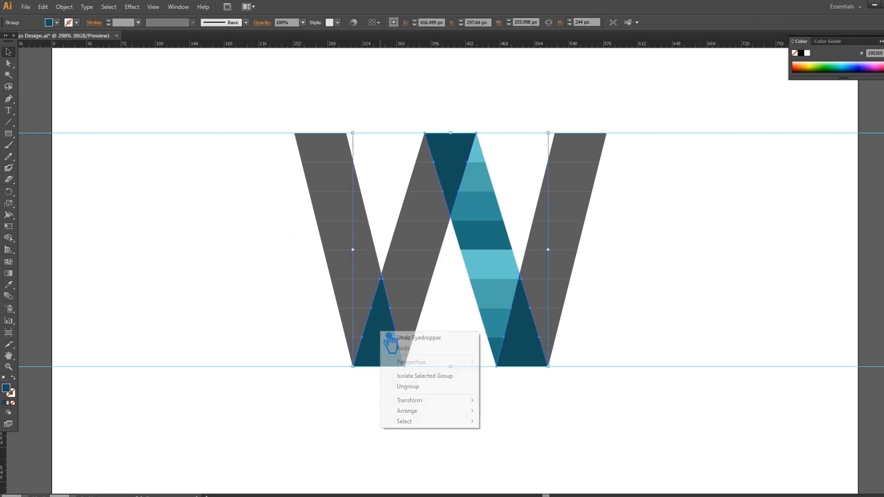
click(426, 388)
click(371, 367)
click(394, 357)
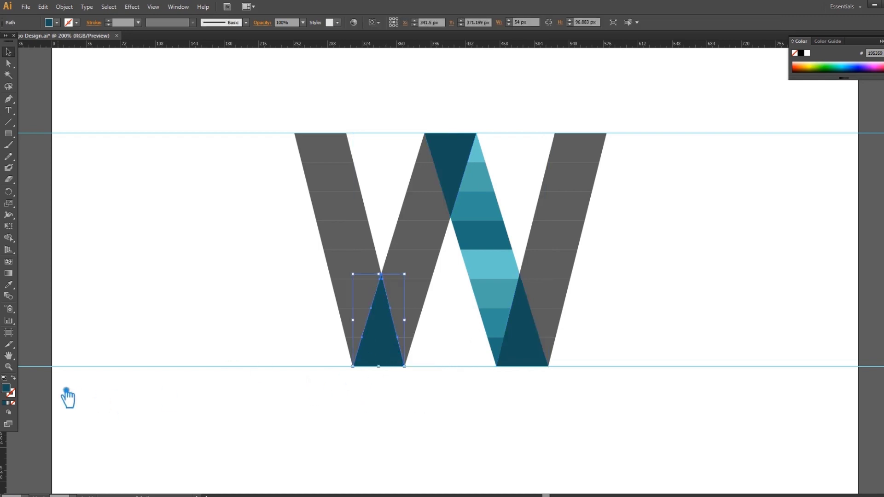
double_click(10, 391)
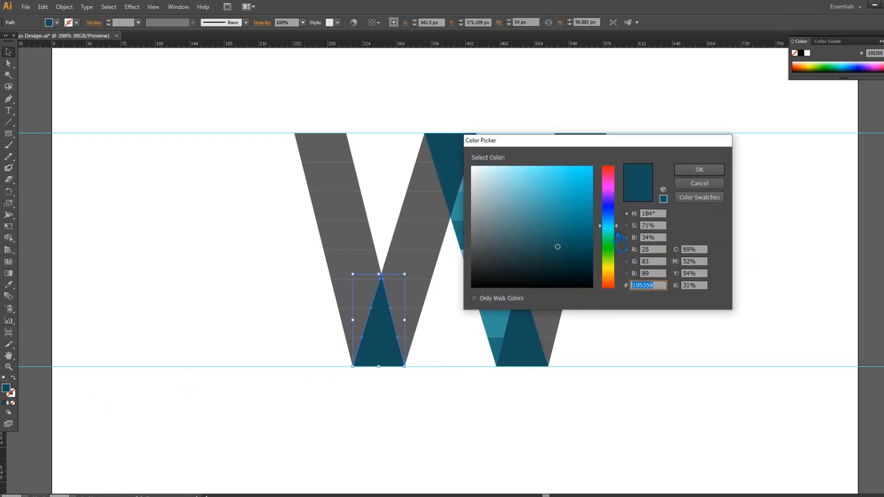
click(616, 261)
drag(568, 251, 575, 243)
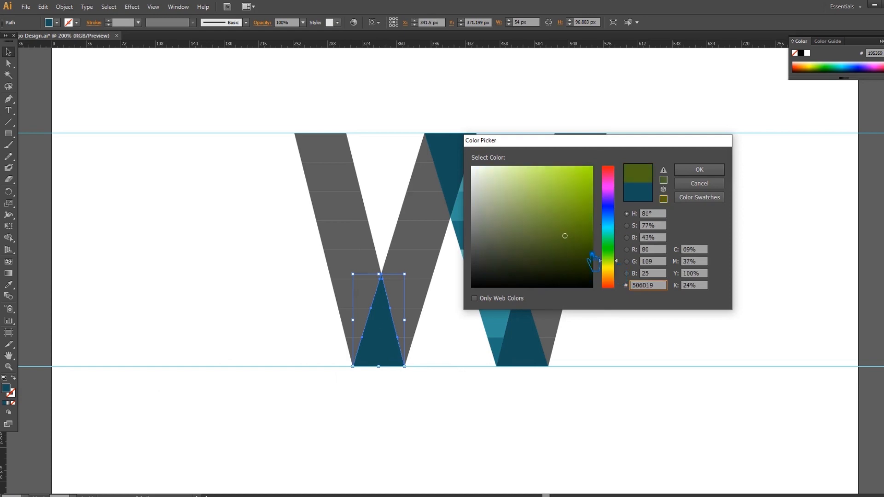
drag(574, 242, 572, 249)
key(Return)
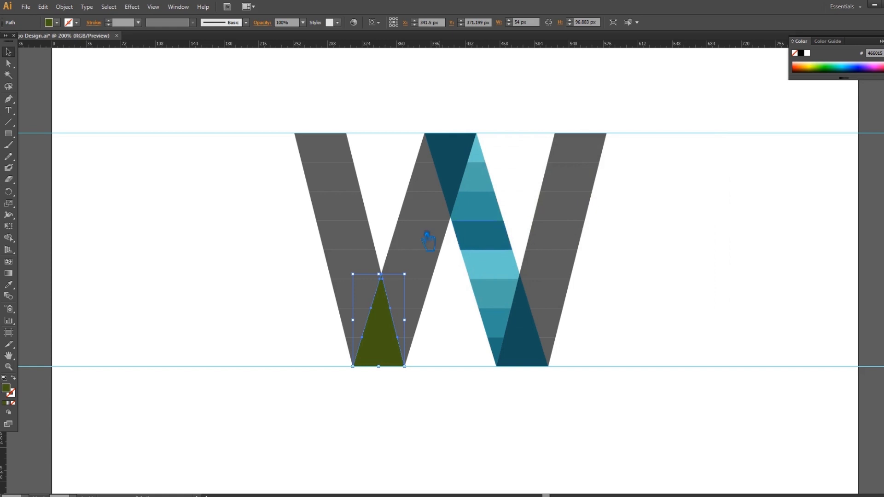
Change the lower-left triangle's fill to a brighter olive green 648420
click(364, 351)
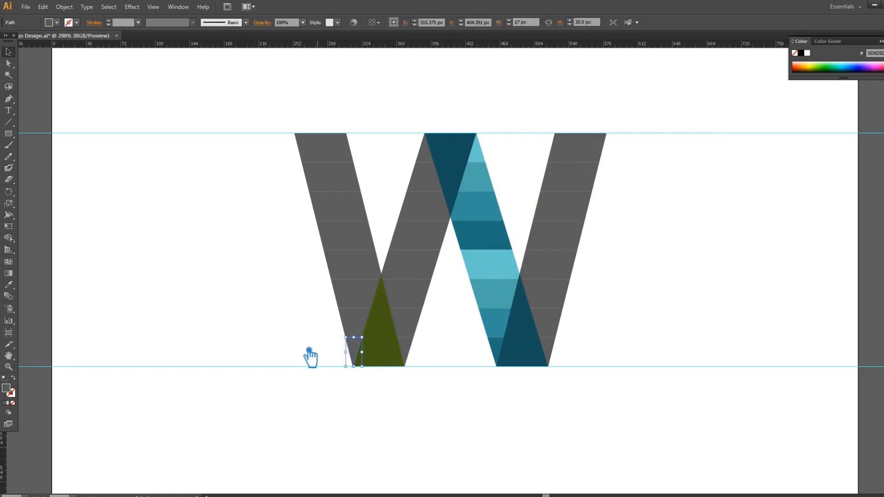
key(ctrl+alt+bracketright)
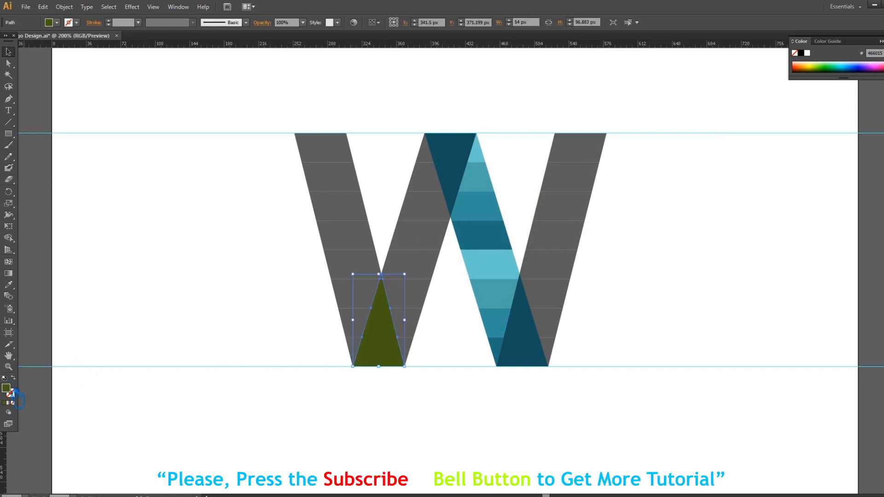
click(36, 396)
double_click(9, 391)
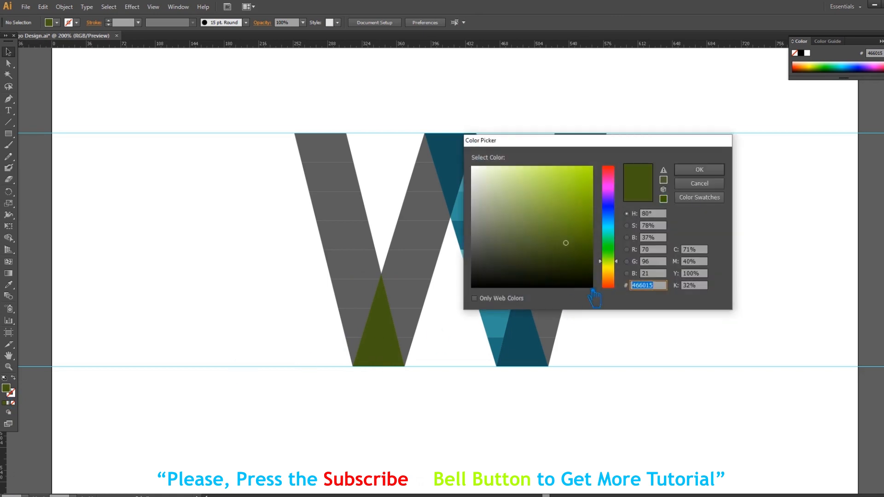
click(699, 170)
key(ctrl+alt+bracketright)
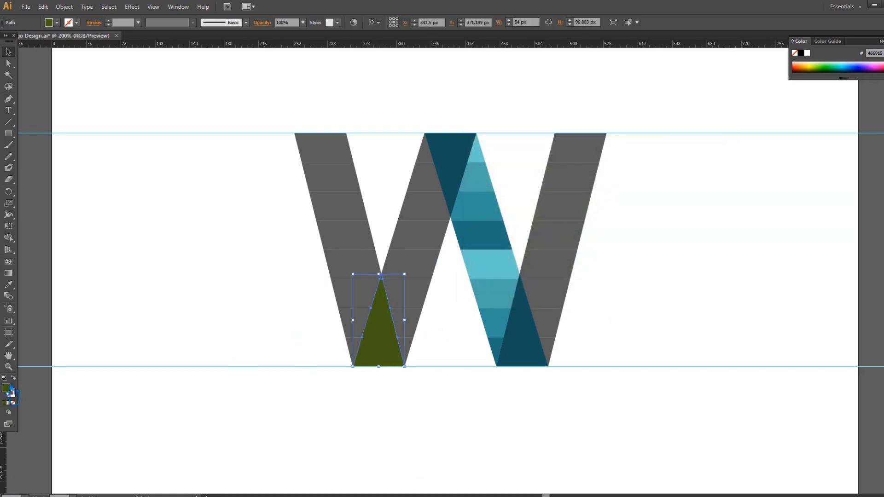
double_click(11, 391)
click(573, 230)
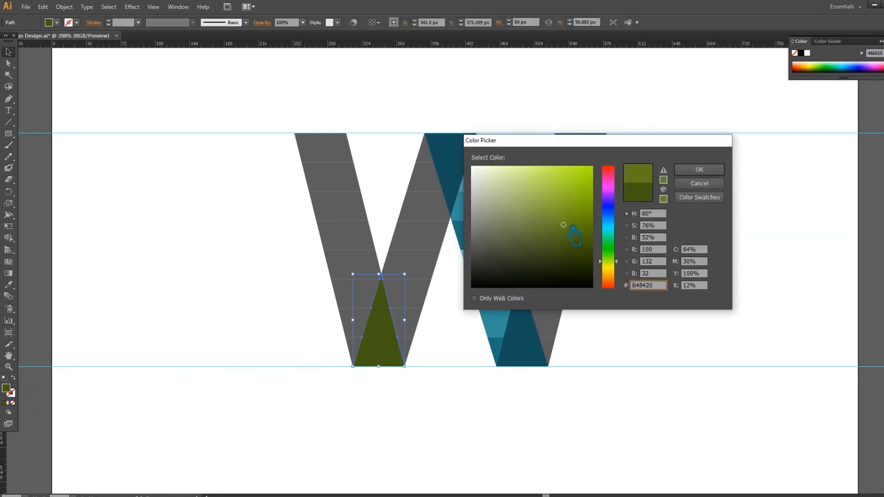
click(699, 169)
click(699, 188)
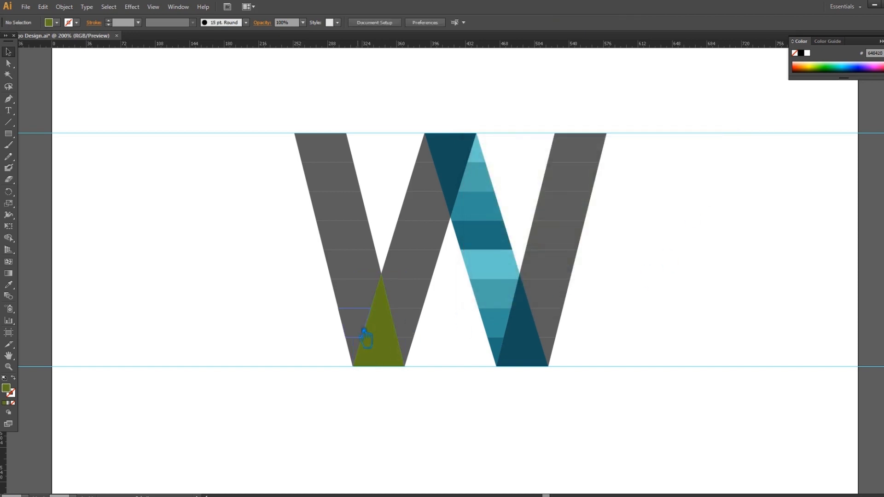
Fill the small piece at the W's lower-left corner with lighter olive 7D9B35
click(362, 352)
click(9, 286)
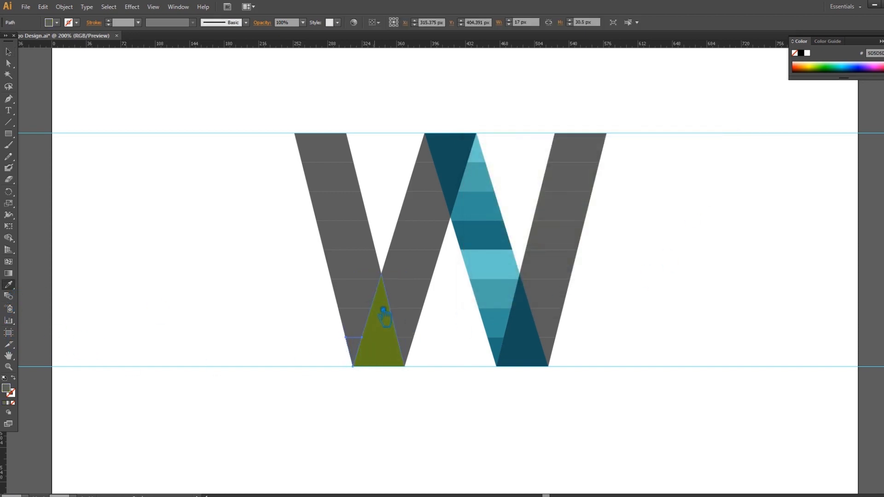
double_click(7, 389)
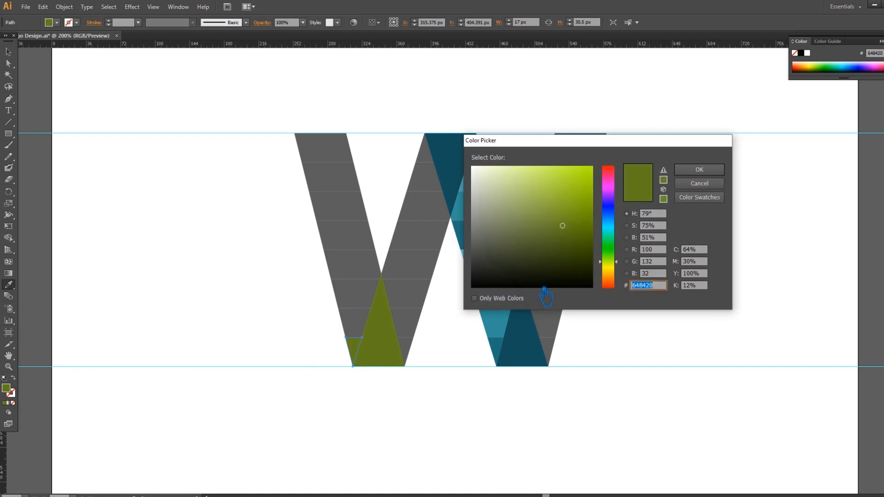
drag(562, 225, 552, 214)
click(702, 171)
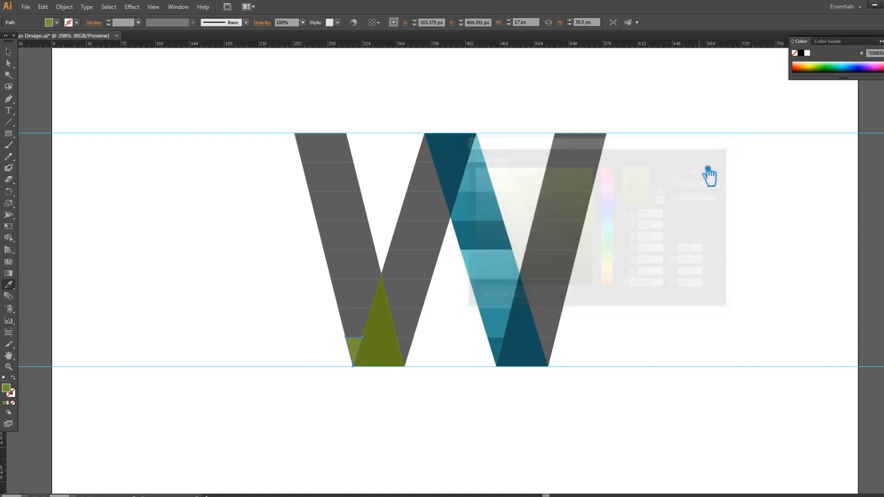
click(16, 54)
click(187, 121)
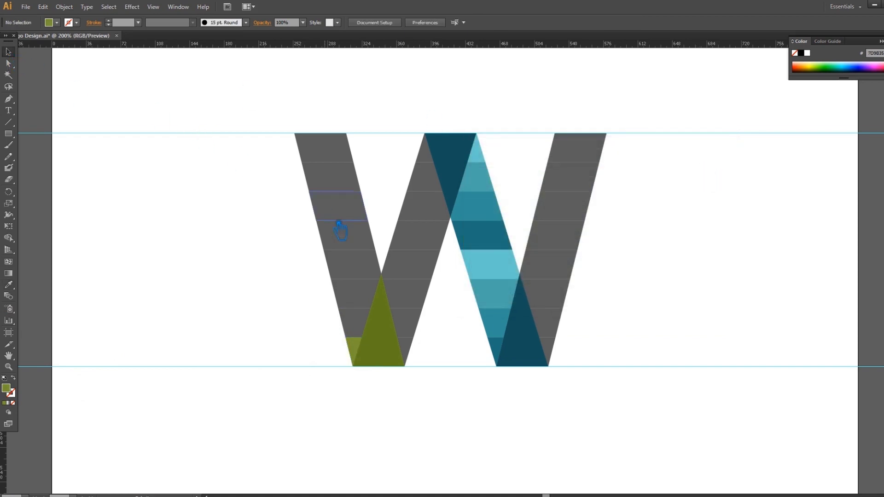
click(364, 323)
Fill the selected stripe with a lighter green, 8FA84A, sampled from the olive
click(9, 285)
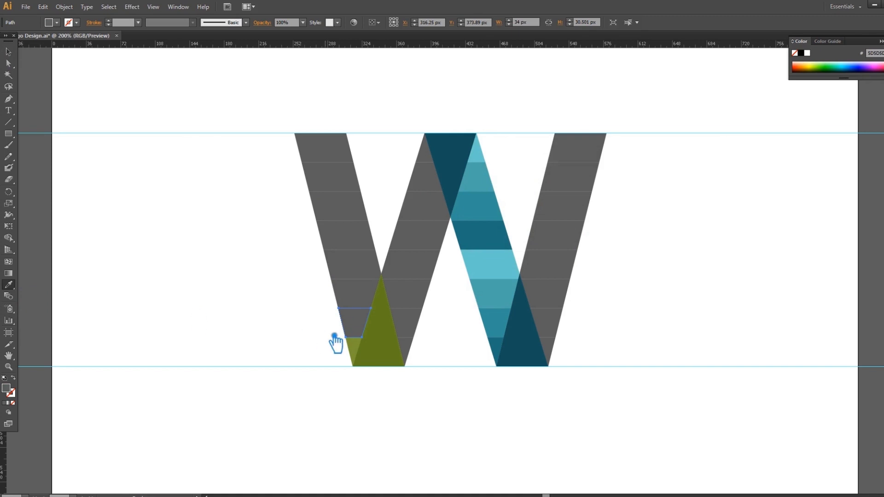
click(362, 350)
double_click(9, 389)
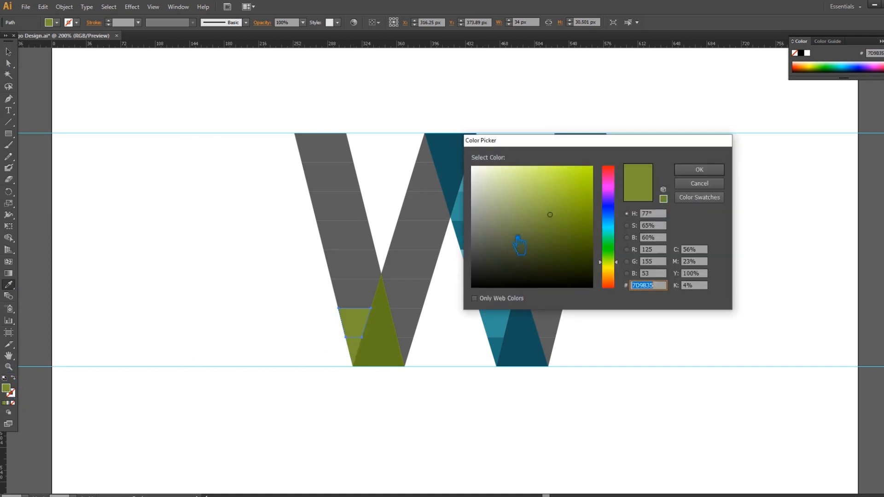
drag(551, 207, 541, 203)
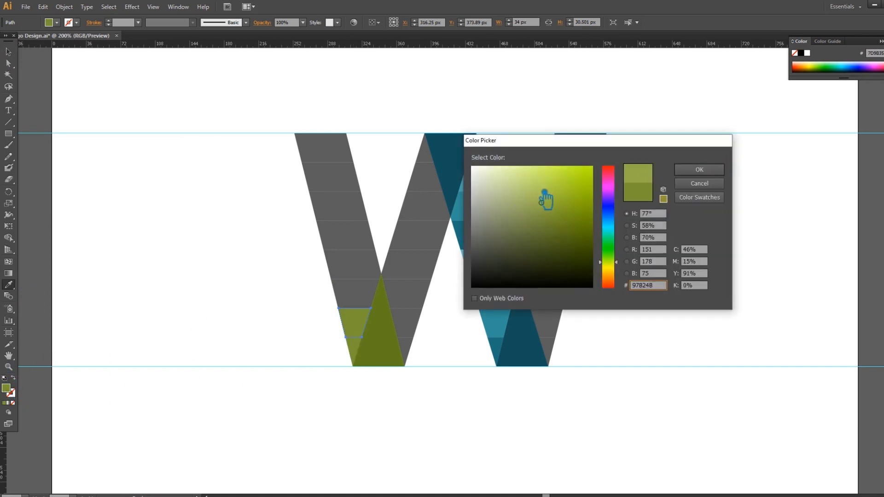
click(538, 189)
click(541, 198)
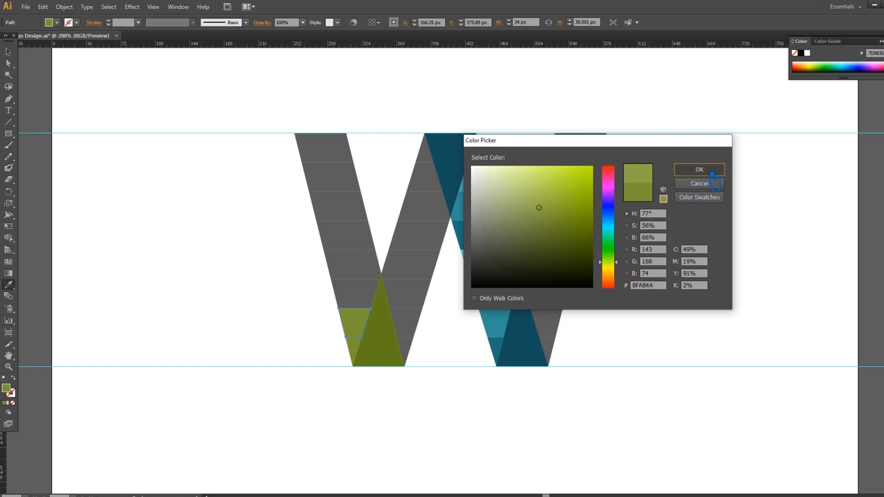
click(711, 170)
click(9, 52)
Fill the next stripe up with lighter green ABBF60
click(368, 295)
click(8, 285)
click(364, 330)
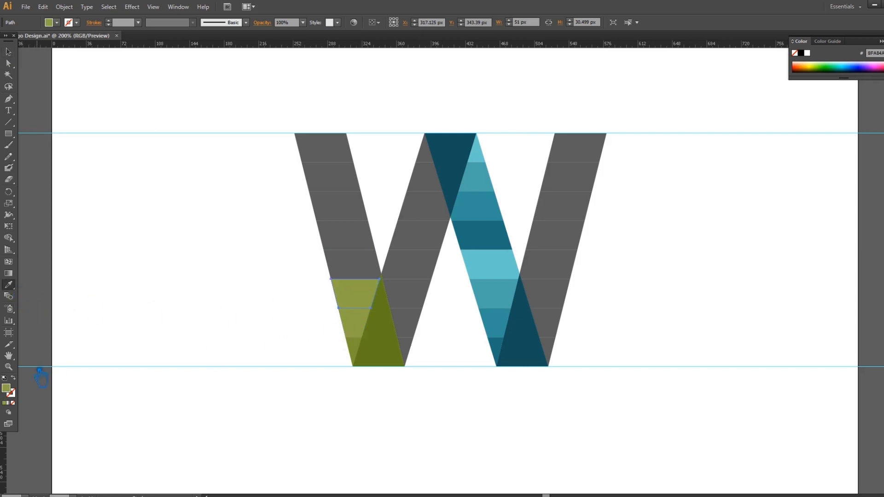
double_click(18, 392)
click(532, 197)
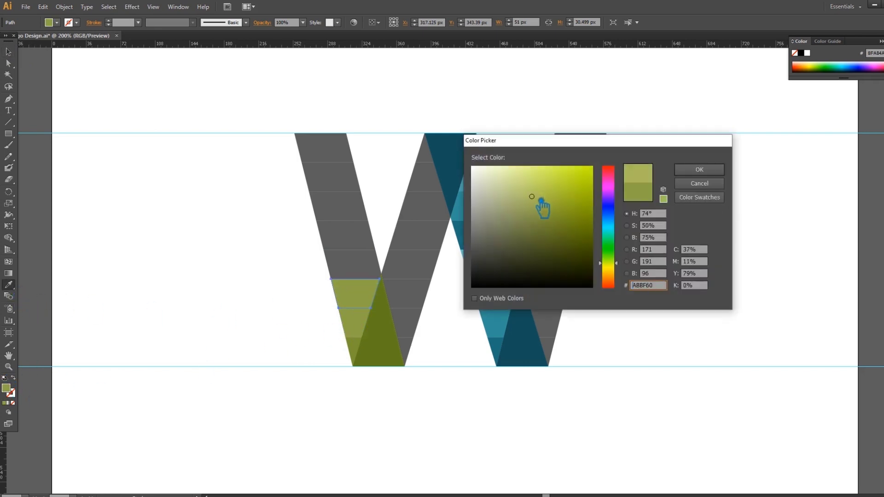
click(700, 171)
click(14, 55)
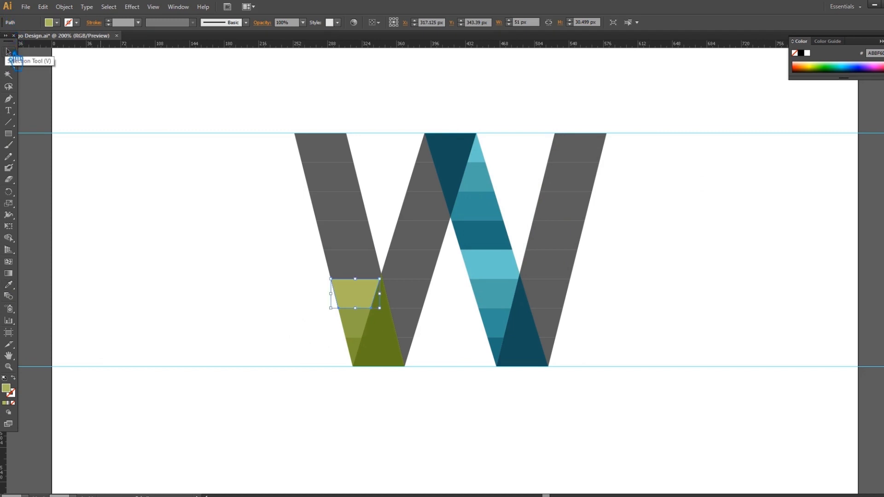
Fill the next stripe up with pale yellow-green D2E585
click(362, 272)
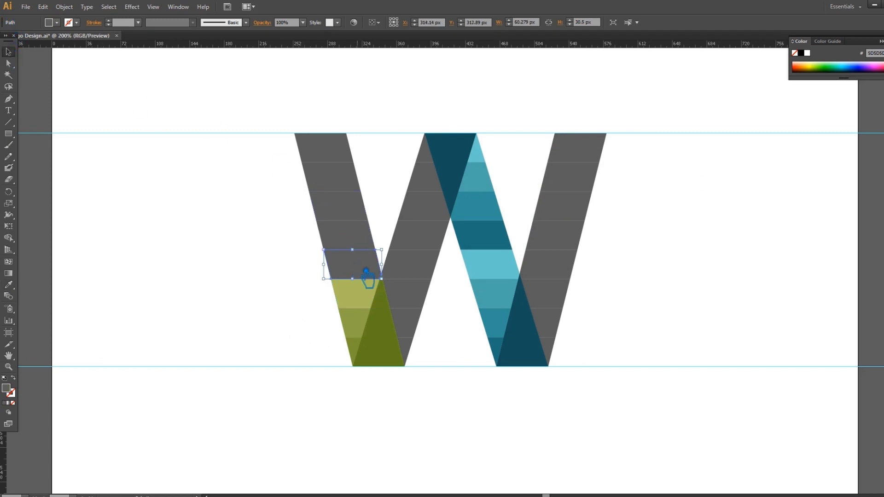
click(8, 284)
click(357, 296)
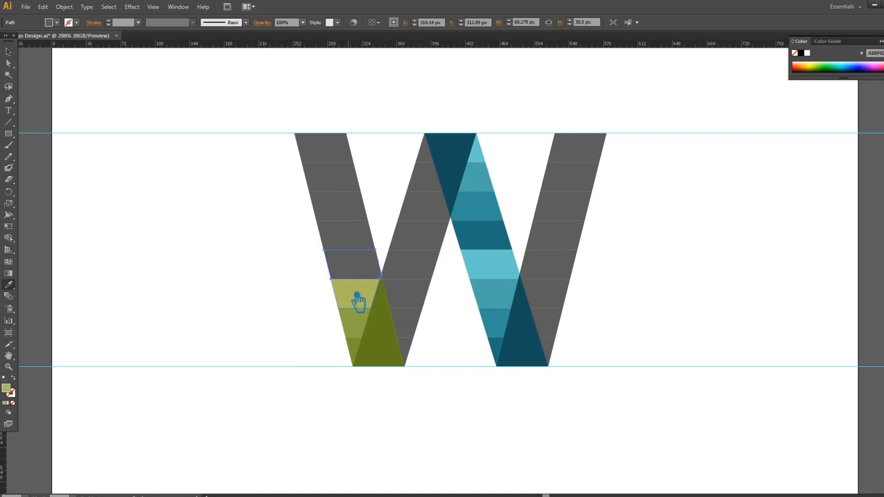
double_click(15, 391)
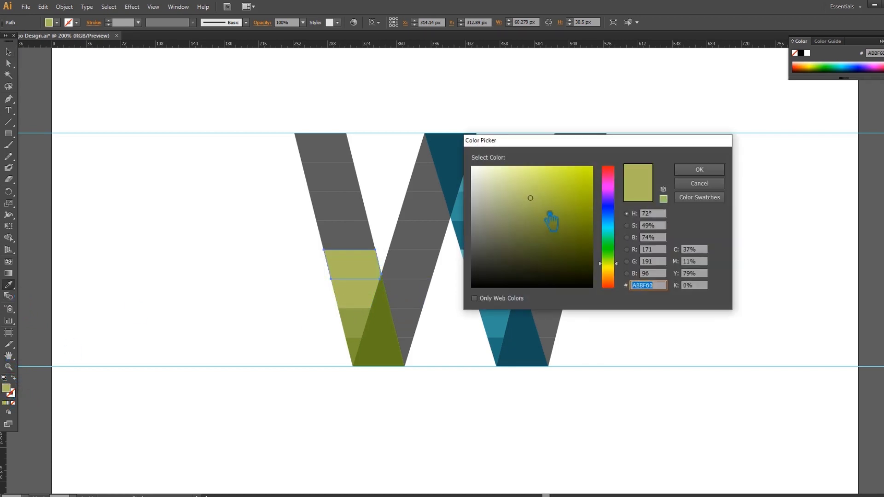
click(522, 178)
click(699, 169)
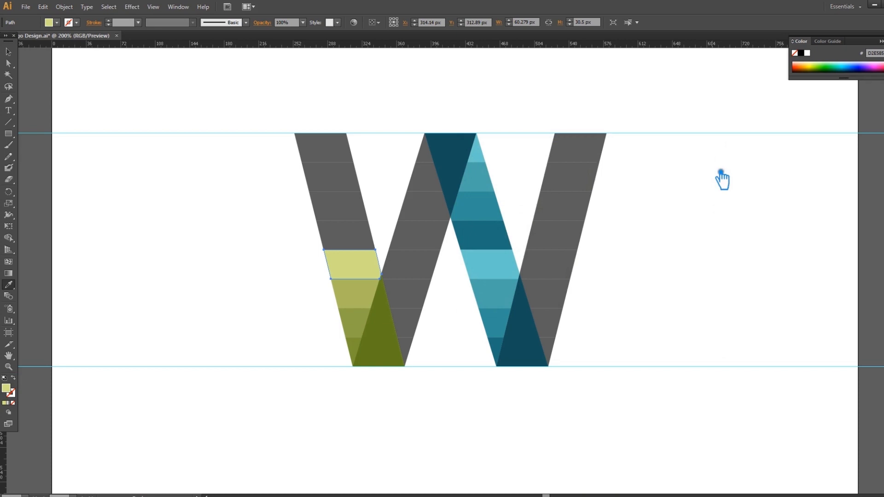
click(8, 52)
click(213, 131)
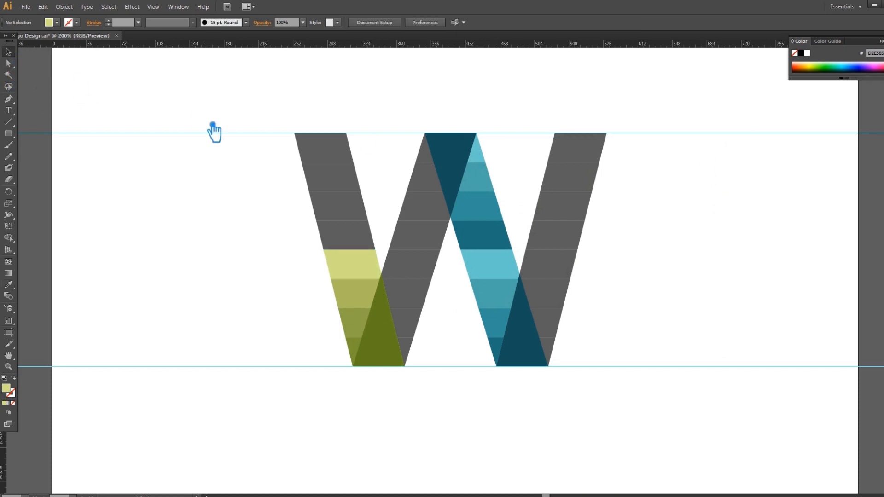
Recolour the left bar's two lower grey trapezoids dark olive and olive 8FA84A
click(364, 242)
click(9, 285)
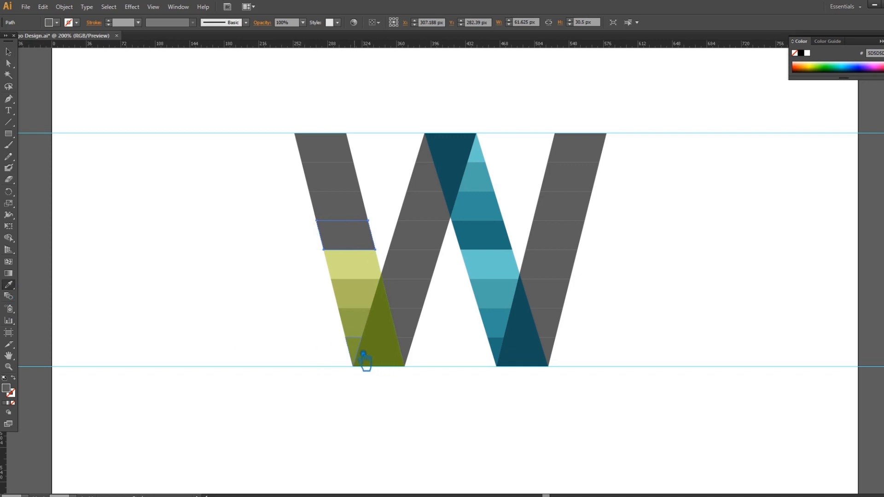
click(363, 356)
click(8, 51)
click(350, 214)
click(8, 284)
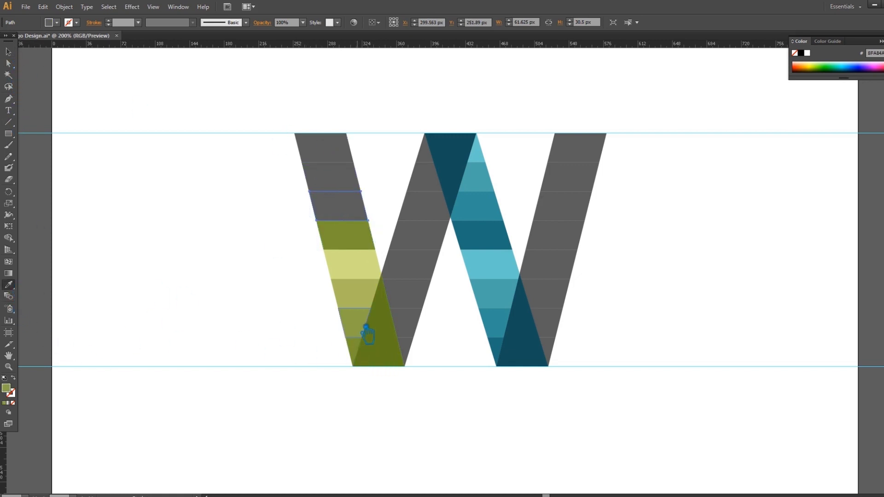
click(350, 323)
key(v)
Fill the left bar's upper grey trapezoids with ABBF60 and D2E585, then deselect
click(348, 187)
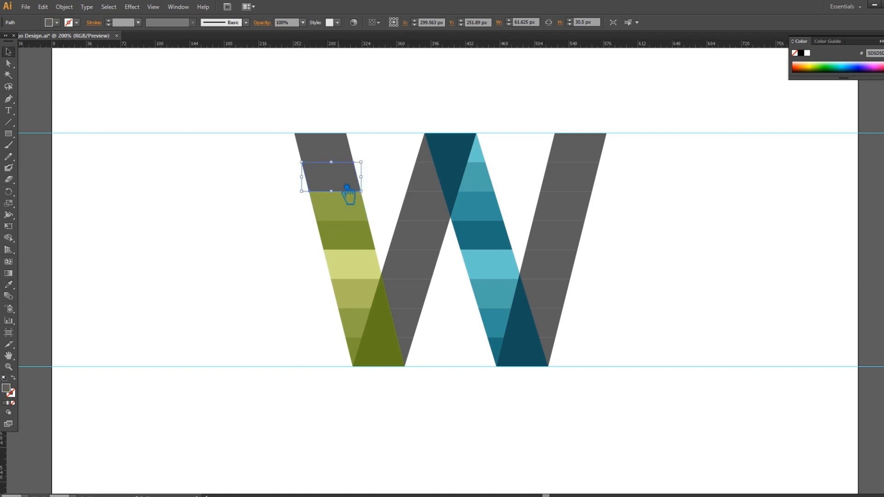
click(10, 286)
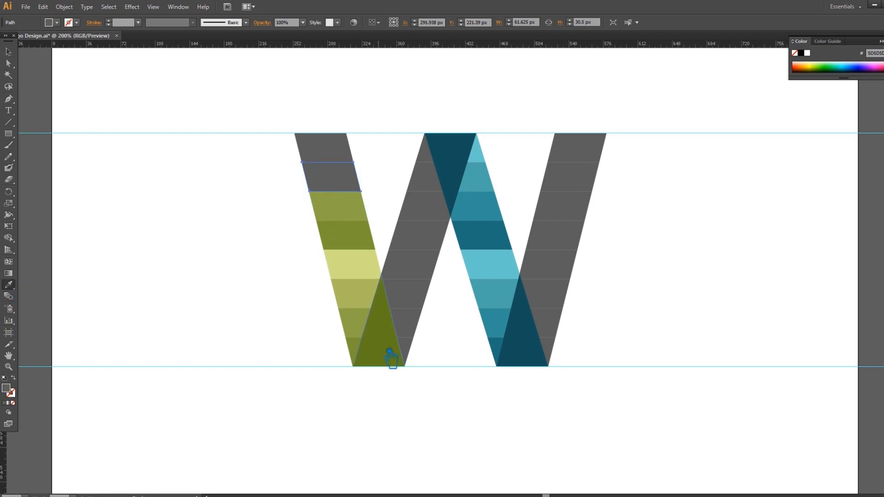
click(366, 301)
key(v)
click(368, 271)
click(338, 153)
click(8, 284)
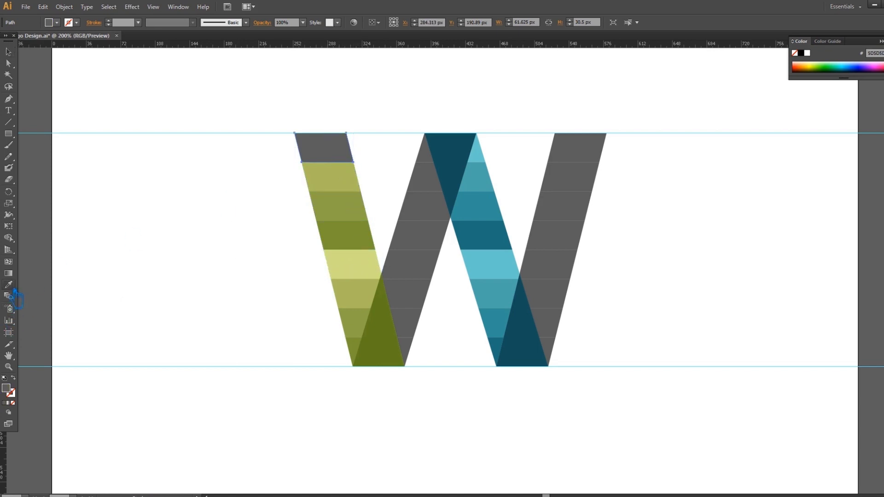
click(364, 274)
click(8, 51)
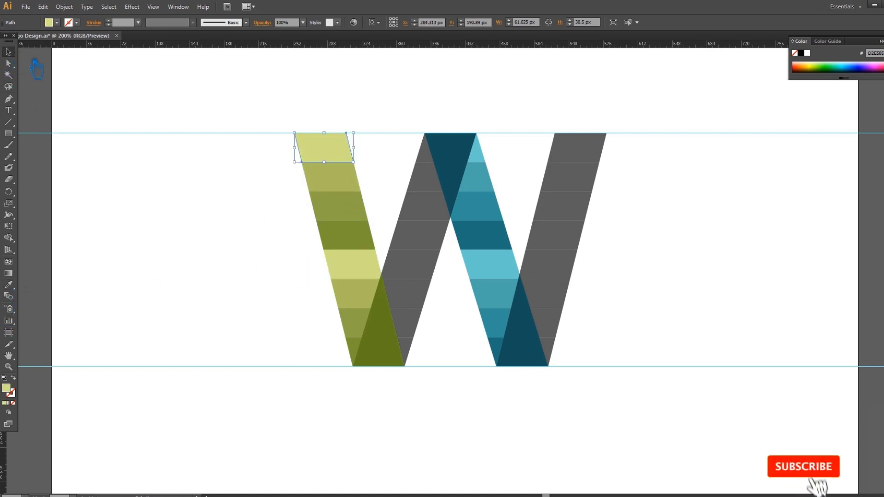
click(221, 107)
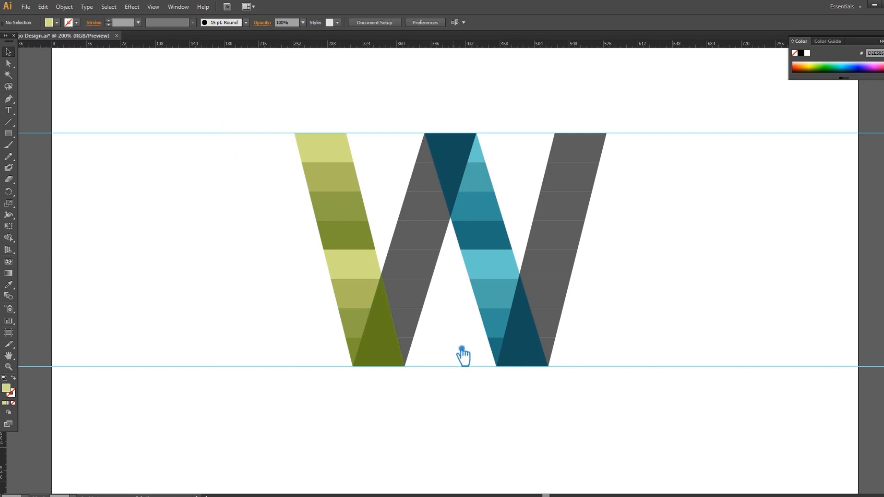
click(420, 140)
Give the right bar's bottom triangle dark teal and the trapezoid above the middle bar's teal
click(476, 339)
click(552, 355)
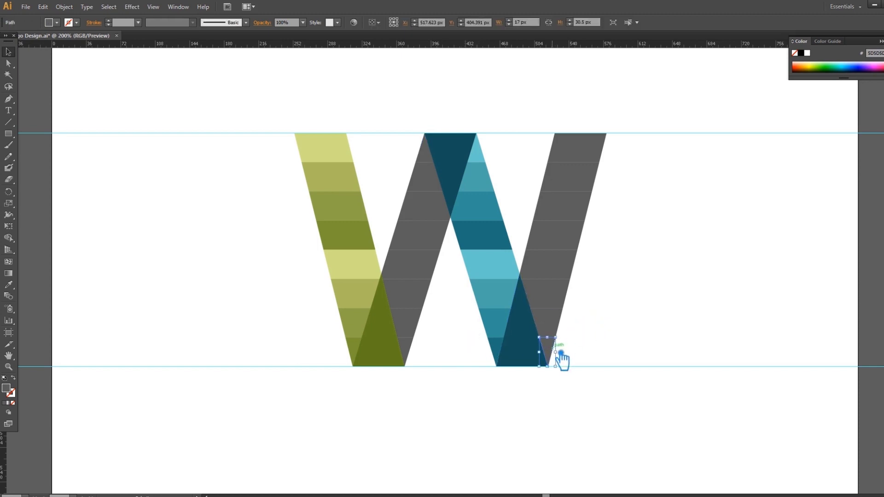
key(i)
click(509, 354)
click(557, 322)
click(9, 285)
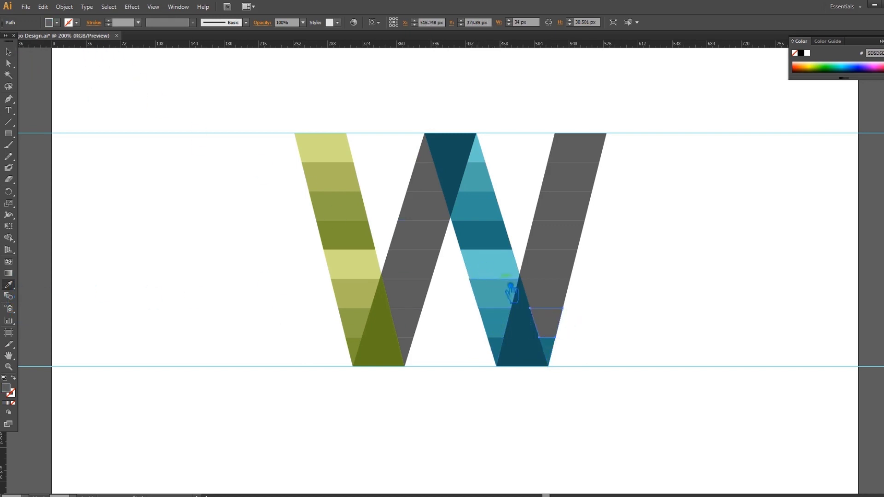
click(505, 328)
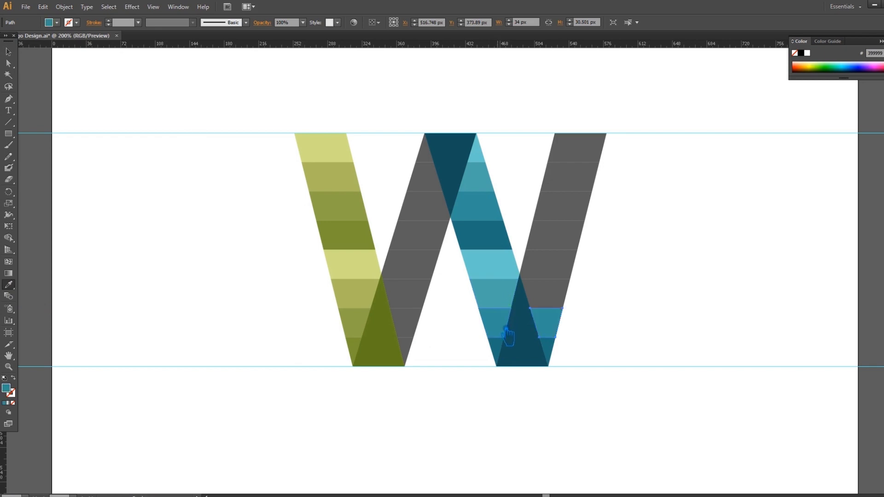
Fill the next three grey trapezoids with adjacent teal, light teal and dark teal 25787C
ctrl+click(559, 294)
click(513, 303)
ctrl+click(554, 266)
click(508, 274)
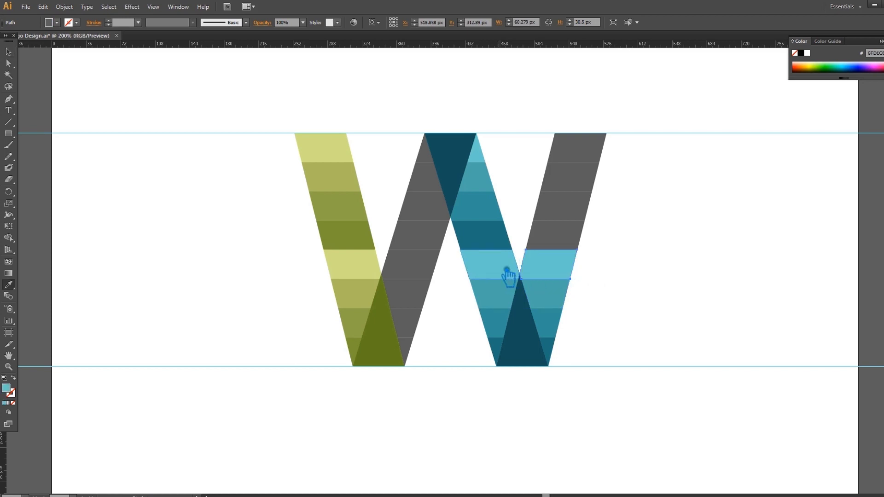
ctrl+click(561, 247)
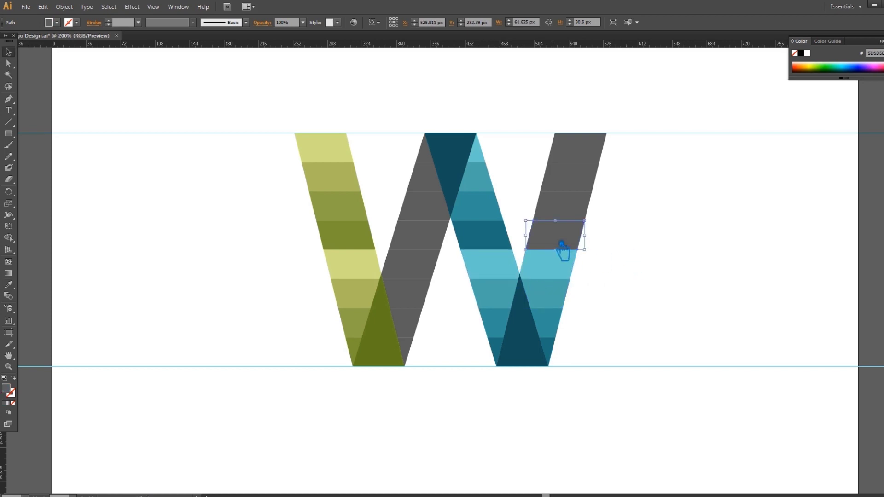
click(507, 352)
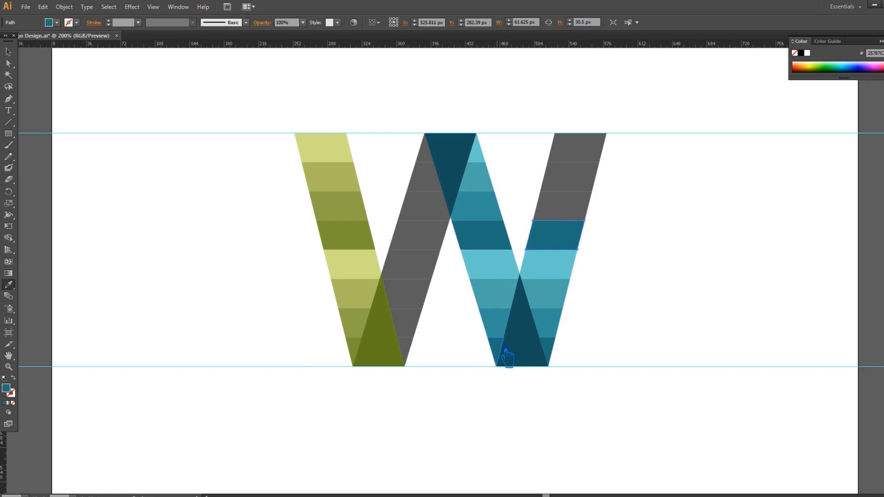
Fill the top three trapezoids with medium teal, 52AFAC and light teal, then deselect
ctrl+click(575, 214)
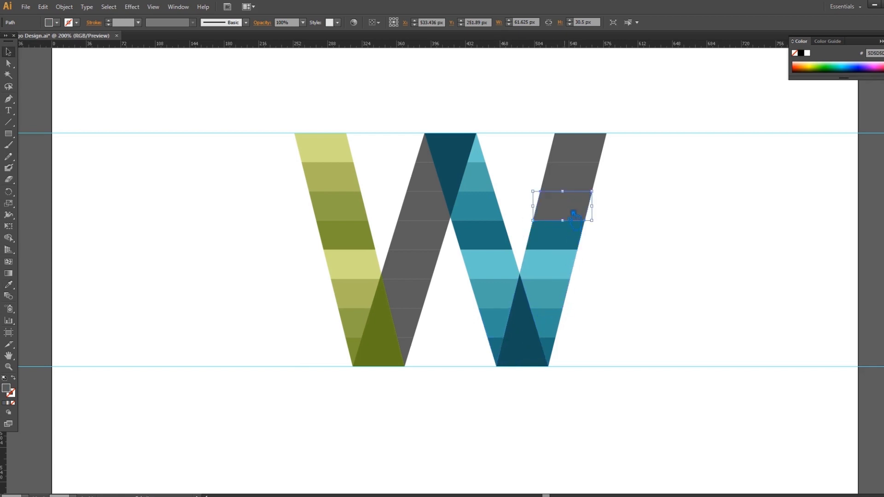
key(i)
click(504, 328)
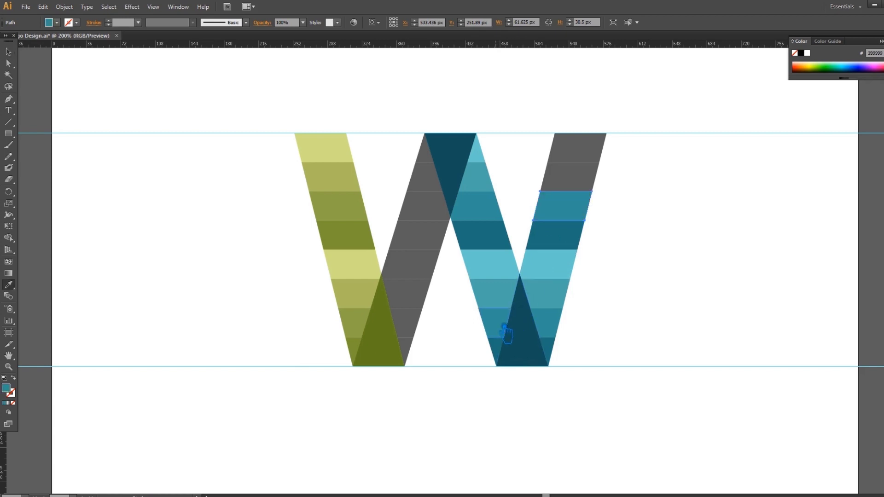
ctrl+click(576, 182)
click(509, 298)
ctrl+click(593, 146)
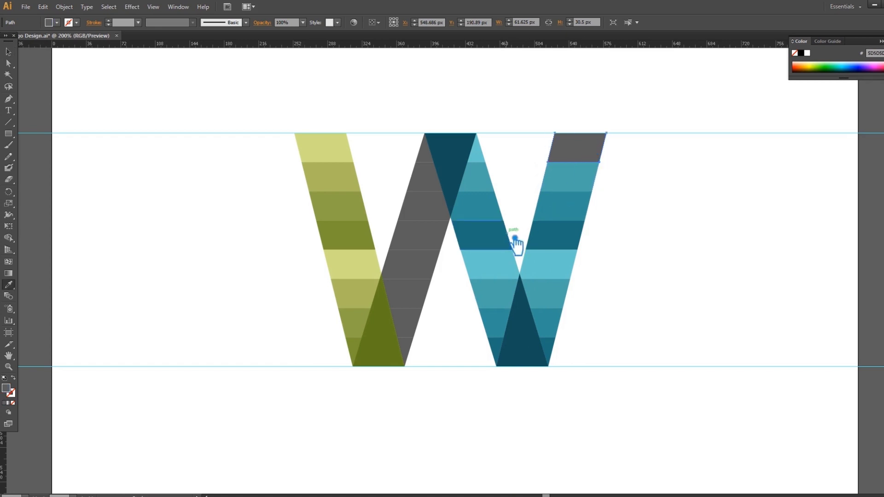
click(498, 267)
ctrl+click(80, 112)
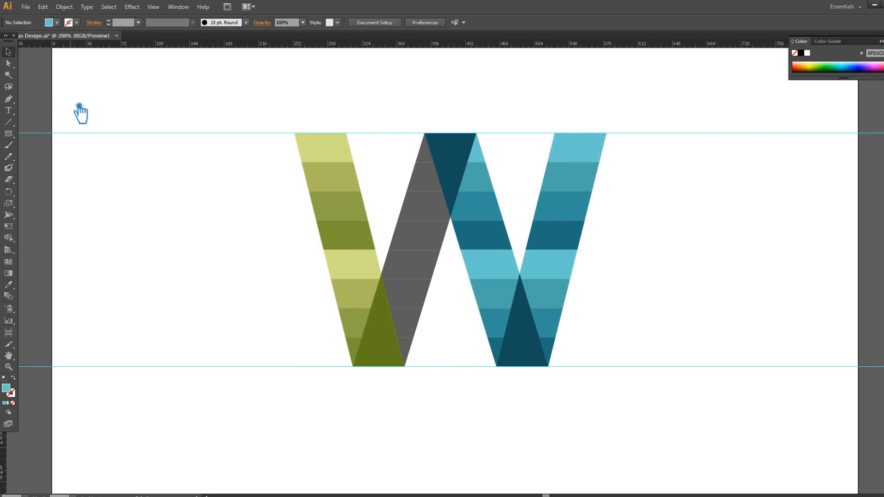
Fill the inner-left bar's bottom three grey pieces with 7D9B35, 8FA84A and matching olive
ctrl+click(420, 348)
key(i)
click(364, 356)
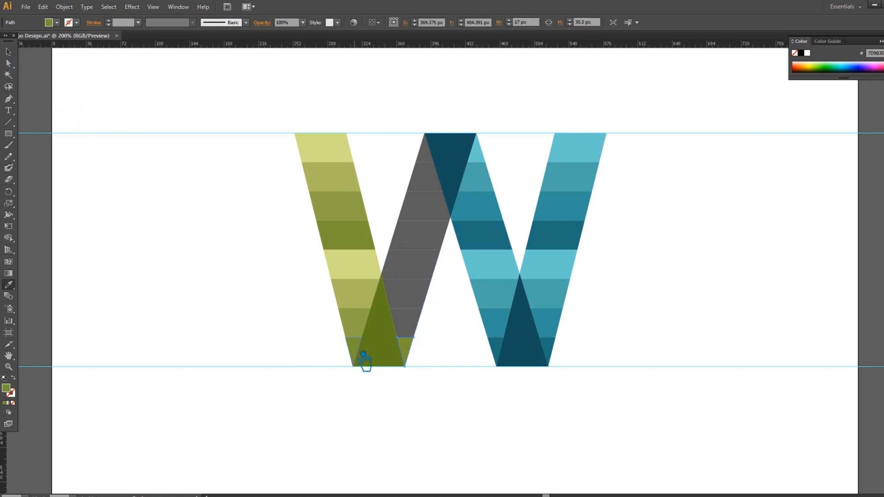
ctrl+click(415, 326)
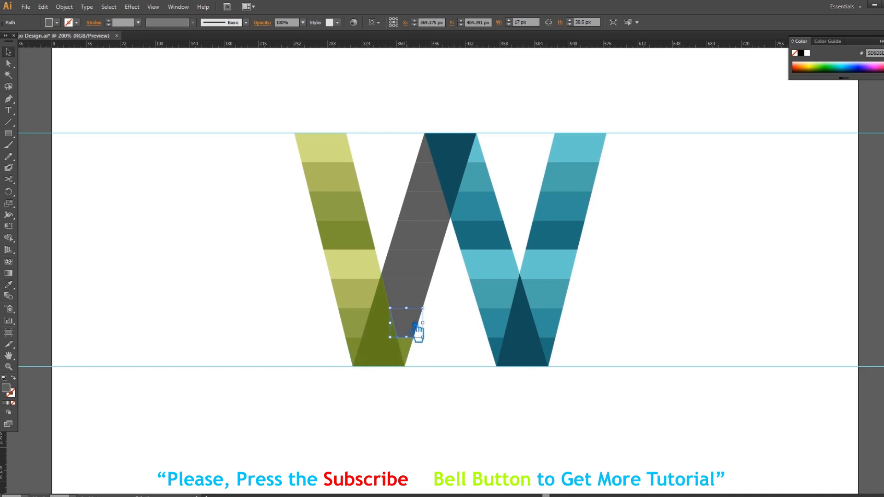
click(369, 328)
ctrl+click(400, 296)
click(371, 297)
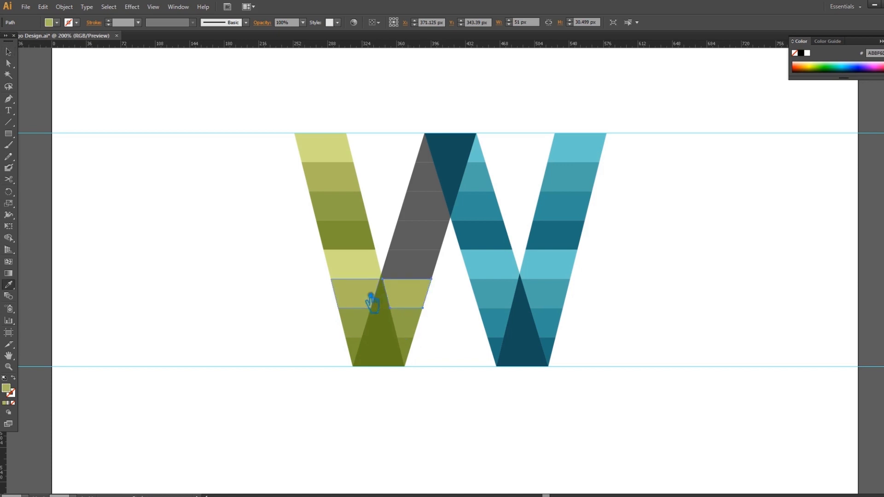
Colour the next three grey segments D2E585, darker olive and 8FA84A
ctrl+click(419, 268)
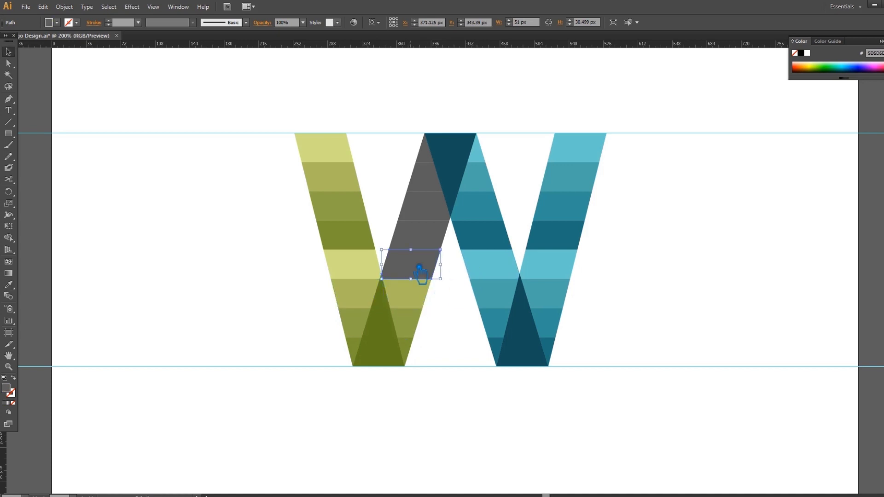
click(357, 276)
ctrl+click(442, 241)
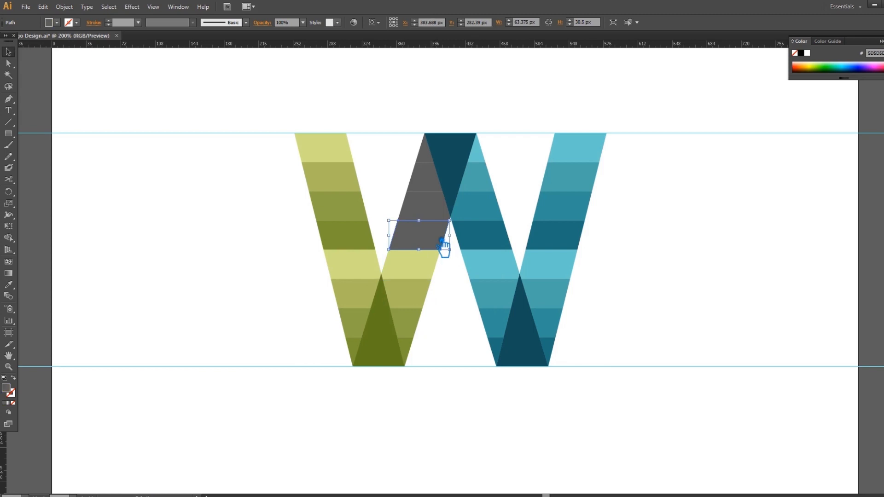
click(356, 244)
ctrl+click(442, 216)
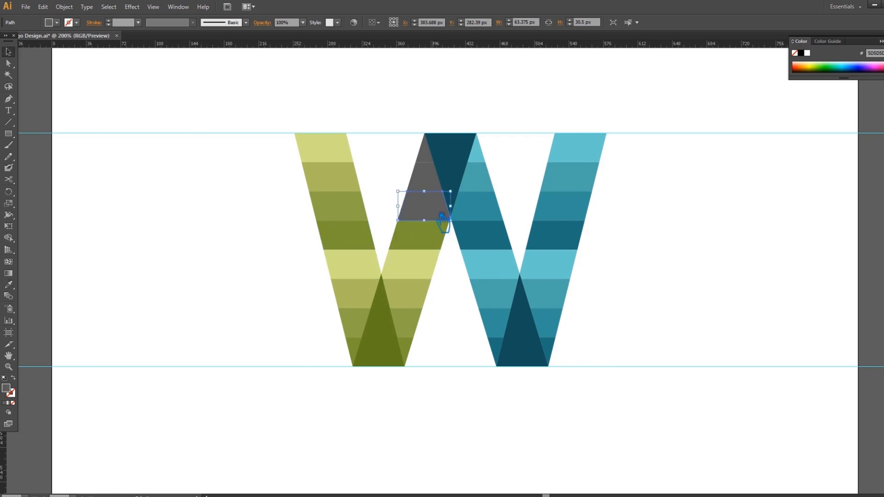
key(i)
click(348, 211)
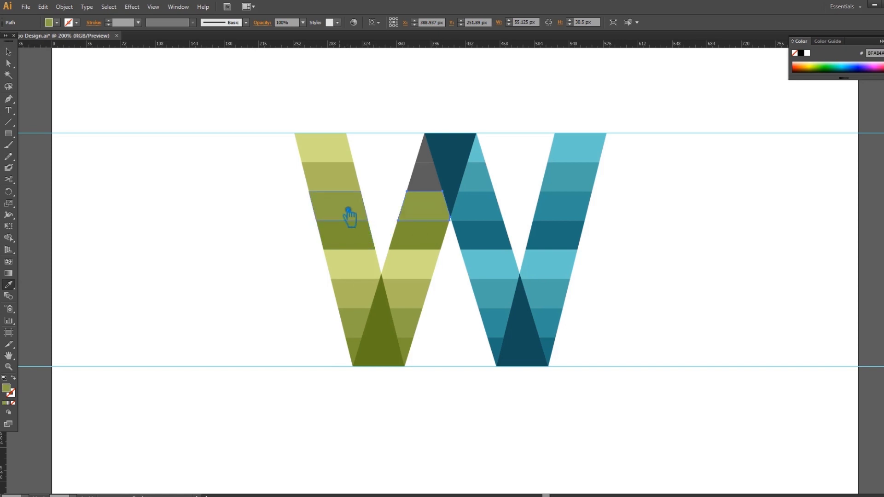
Fill the last grey piece with ABBF60 and the top triangle with D2E585, then deselect
ctrl+click(442, 189)
key(i)
click(343, 186)
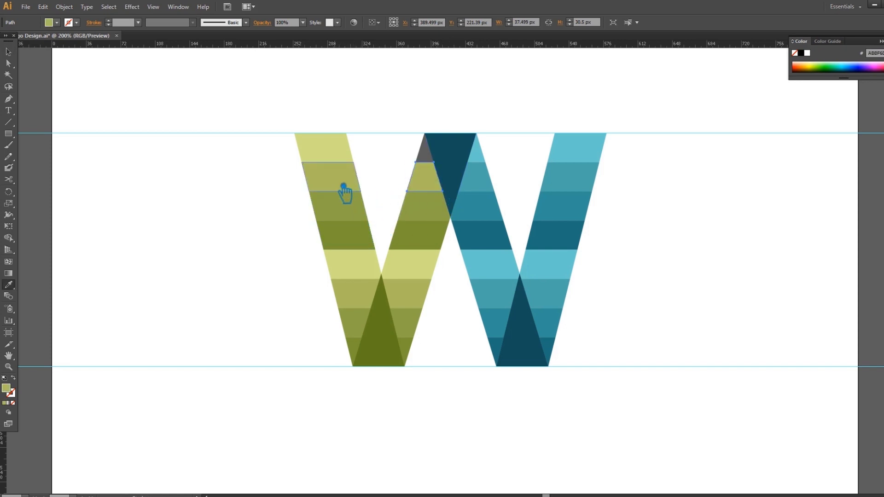
ctrl+click(432, 159)
key(i)
click(346, 151)
click(14, 52)
click(92, 124)
mouse_move(635, 398)
mouse_down()
mouse_move(272, 126)
mouse_move(282, 134)
mouse_up()
Hide the W's bounding box, deselect everything, and hide the guides with Ctrl+;
key(ctrl+shift+b)
click(659, 278)
key(ctrl+semicolon)
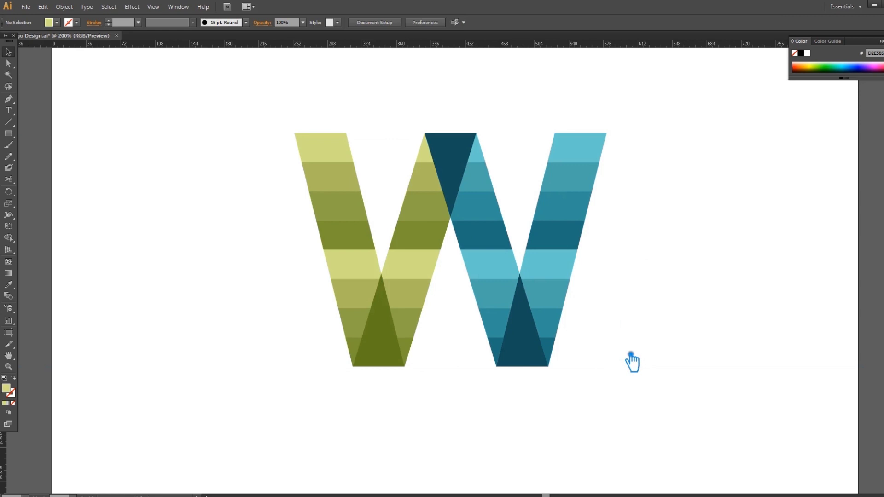